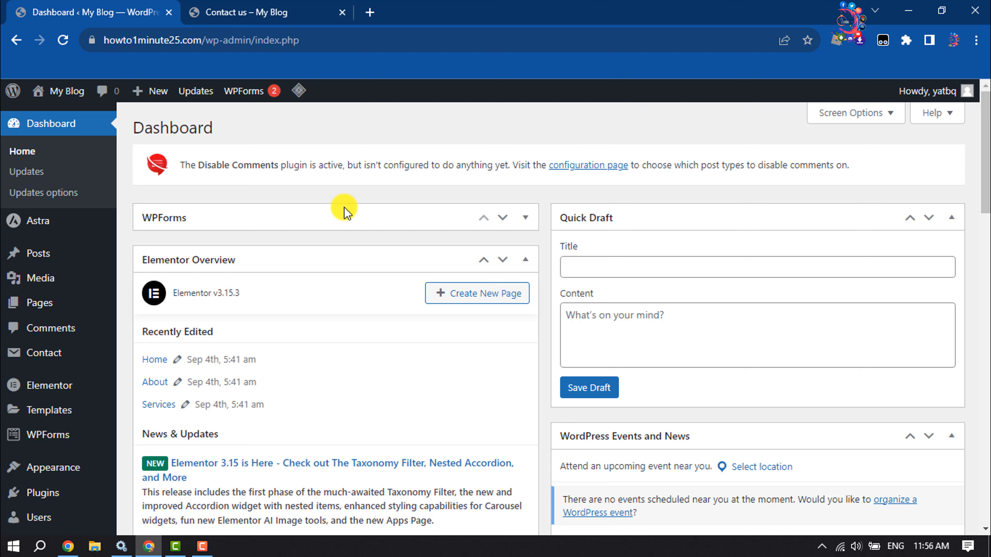
- Open the add-plugins page and search the plugin directory for contact form 7
{"action": "mouse_move", "coordinate": [42, 496]}
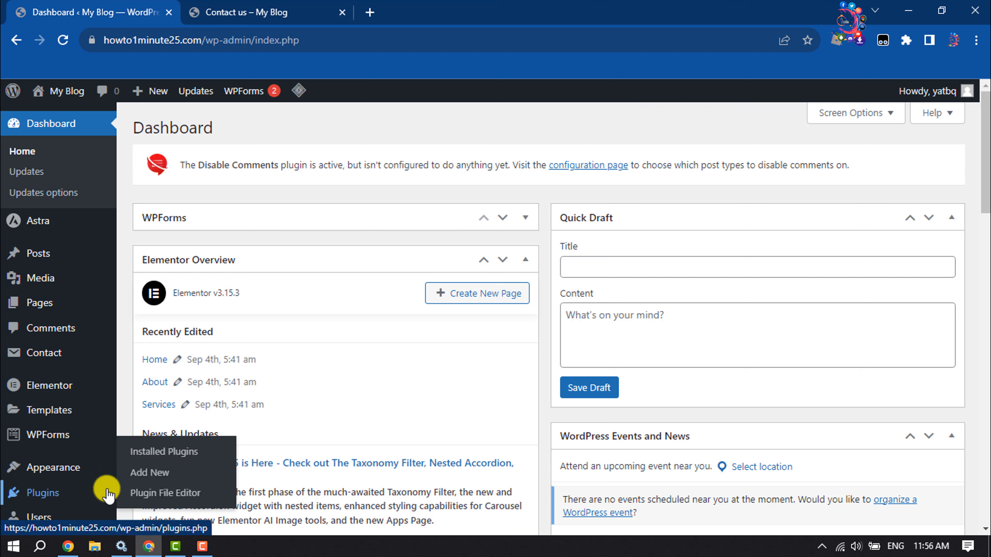
{"action": "left_click", "coordinate": [160, 473]}
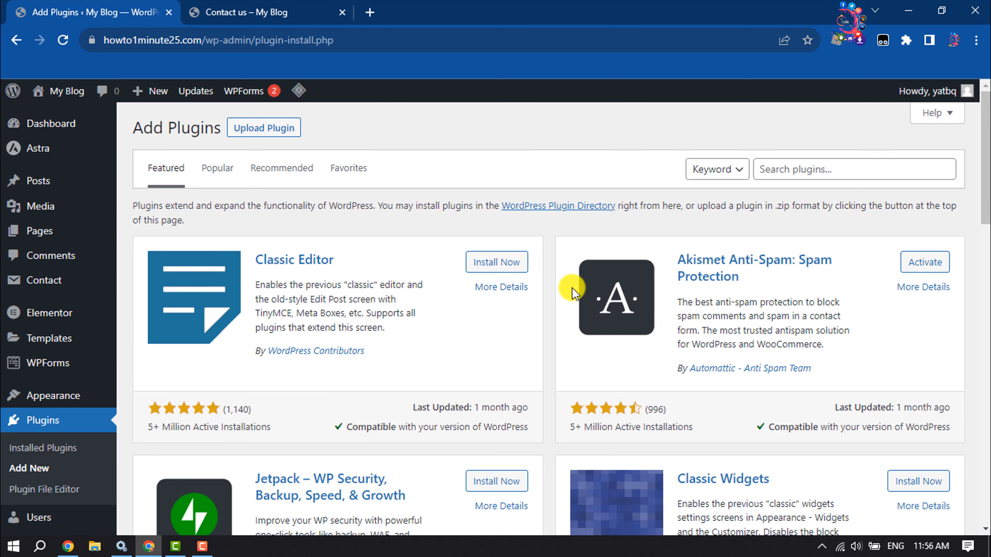
{"action": "left_click", "coordinate": [810, 170]}
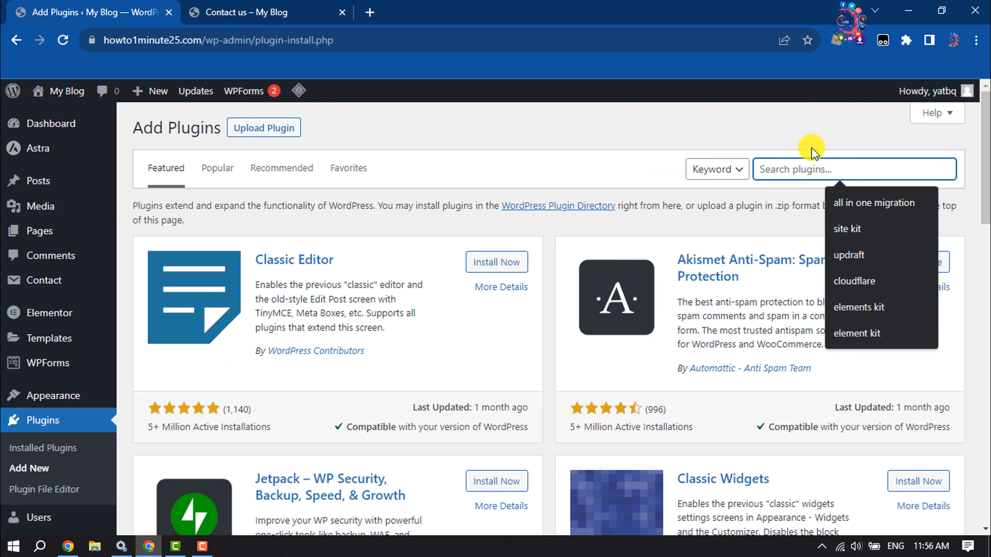
{"action": "type", "text": "contact form 7"}
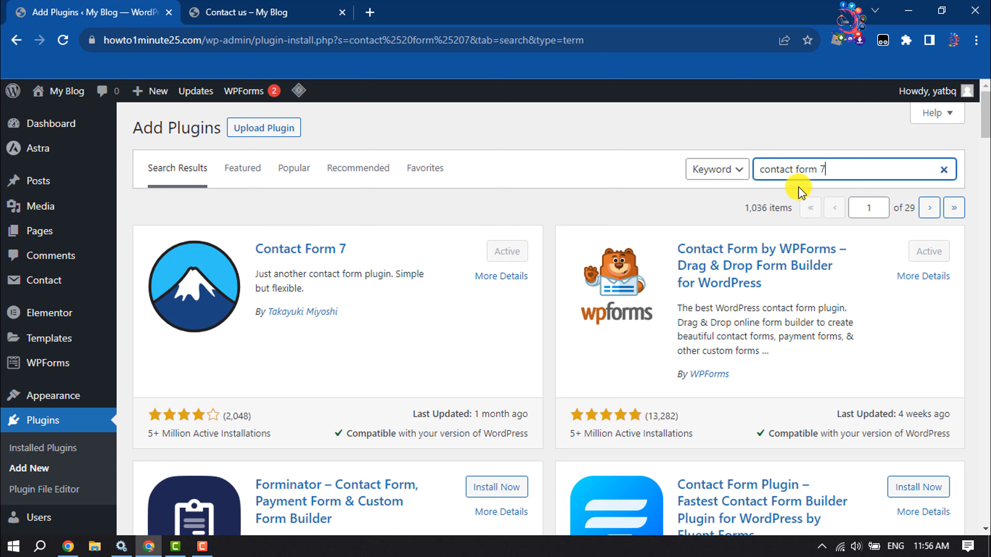
- Search the plugin directory for popup builder and browse the results
{"action": "left_click_drag", "start_coordinate": [834, 169], "coordinate": [639, 166]}
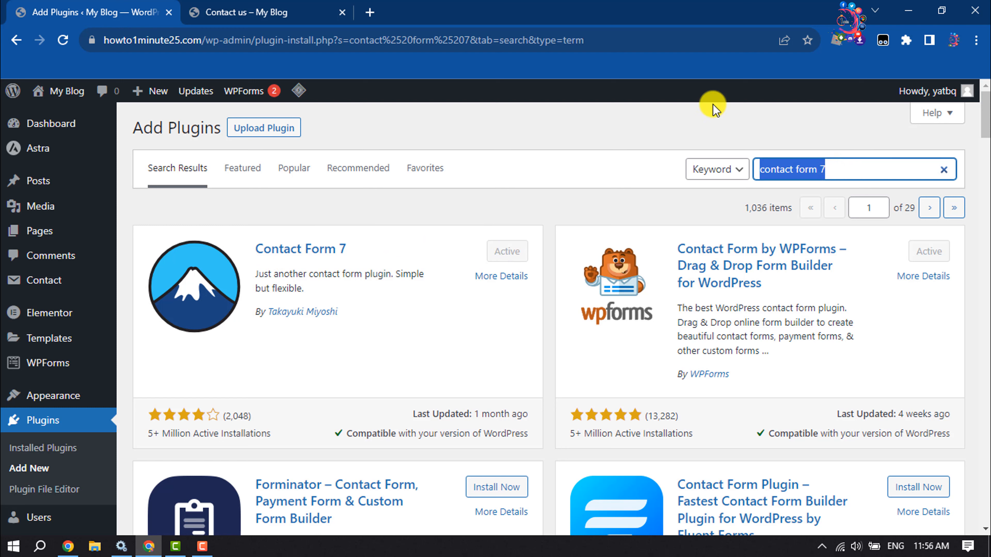
{"action": "type", "text": "popup builder"}
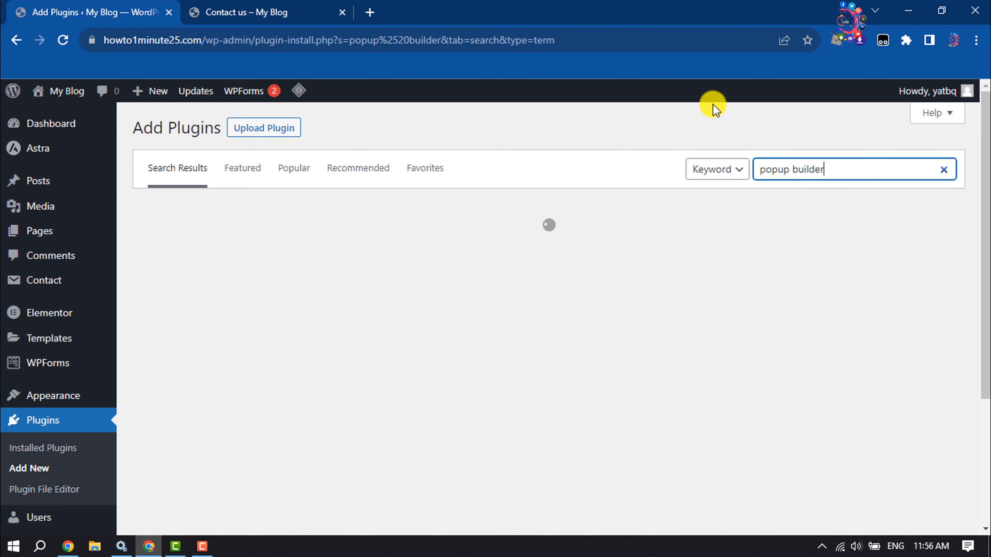
{"action": "scroll", "coordinate": [702, 125], "scroll_direction": "down", "scroll_amount": 5}
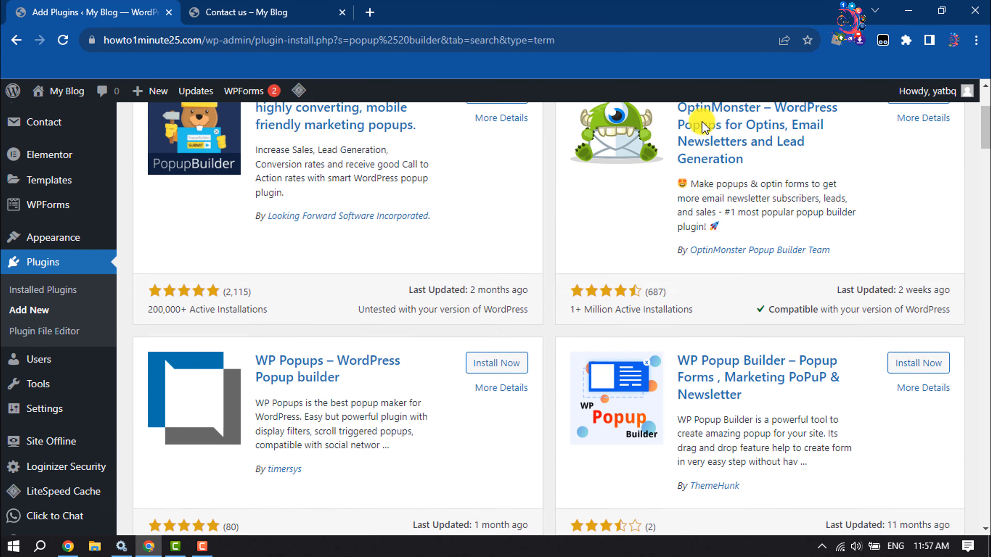
{"action": "scroll", "coordinate": [698, 121], "scroll_direction": "down", "scroll_amount": 3}
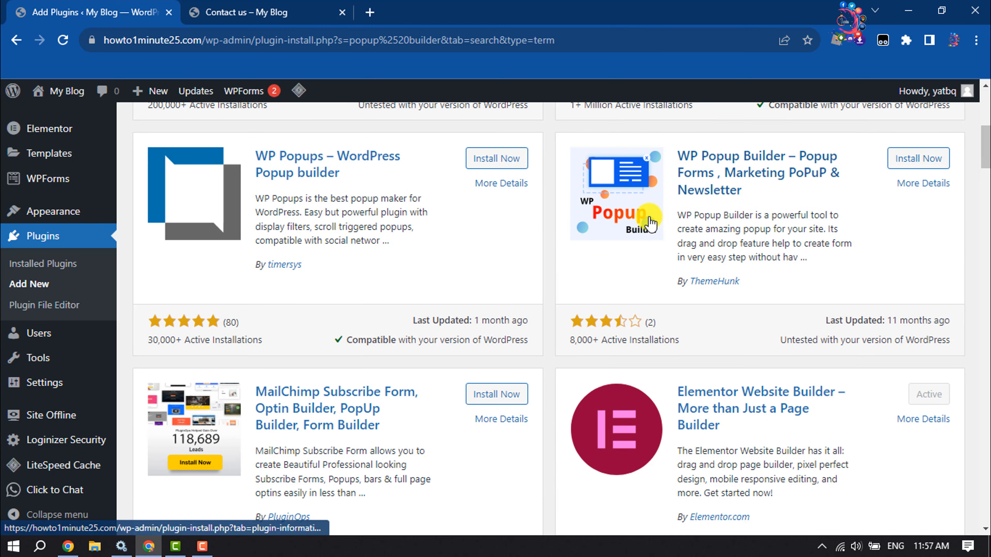
{"action": "scroll", "coordinate": [641, 217], "scroll_direction": "down", "scroll_amount": 5}
{"action": "scroll", "coordinate": [642, 248], "scroll_direction": "down", "scroll_amount": 1}
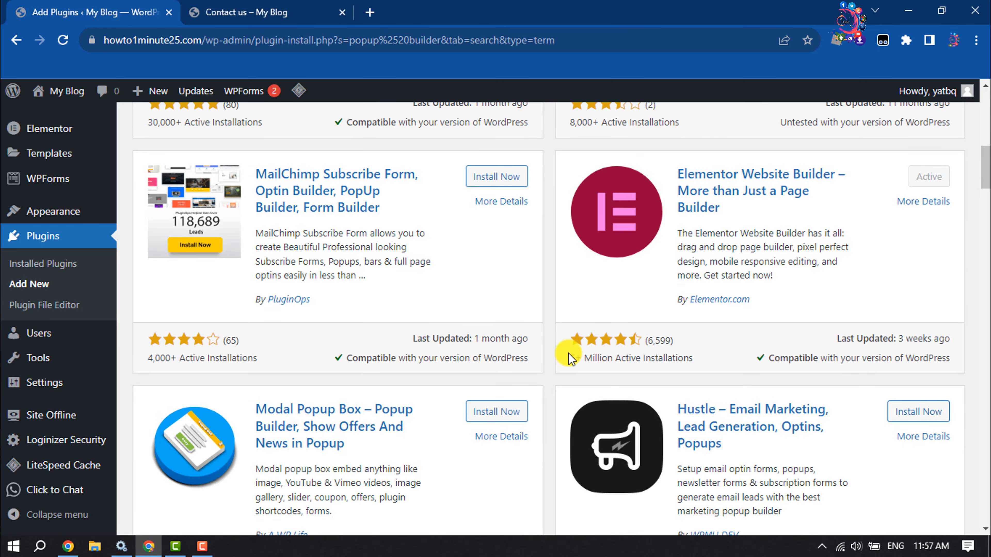
{"action": "scroll", "coordinate": [567, 355], "scroll_direction": "up", "scroll_amount": 10}
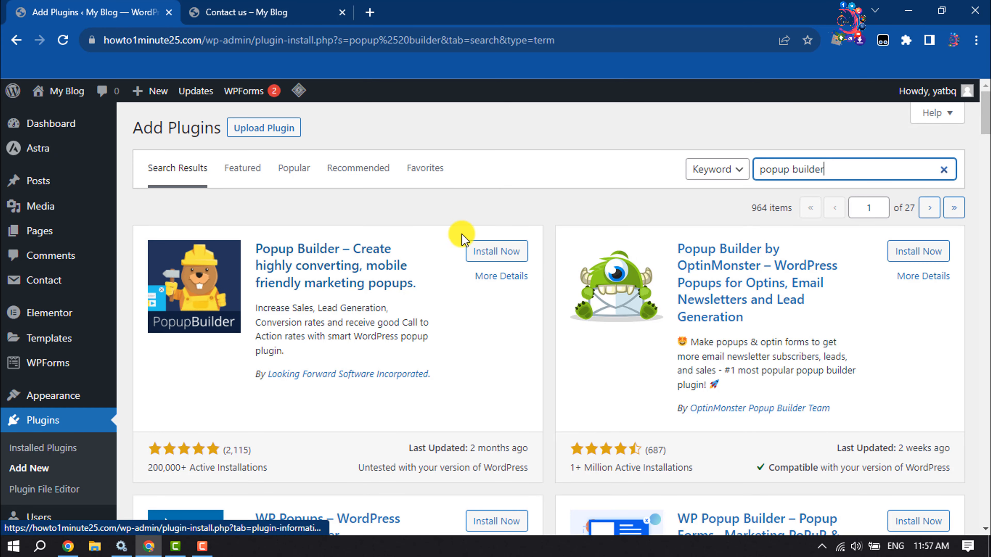
- Install and activate the Popup Builder – Create highly converting, mobile friendly marketing popups plugin
{"action": "left_click", "coordinate": [518, 254]}
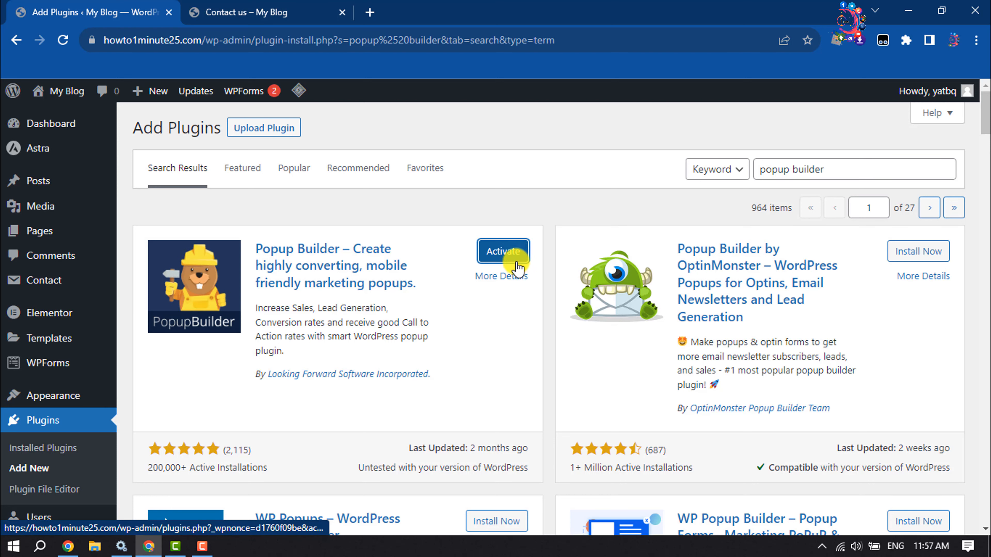
{"action": "left_click", "coordinate": [516, 261]}
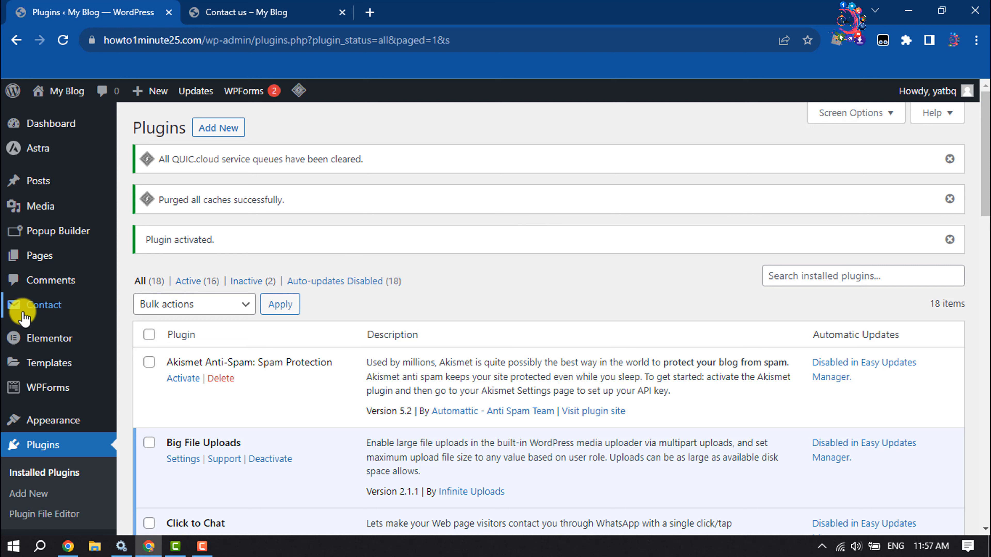
- Open Contact form 1 for editing and delete the [recaptcha] tag from its form template
{"action": "mouse_move", "coordinate": [41, 310]}
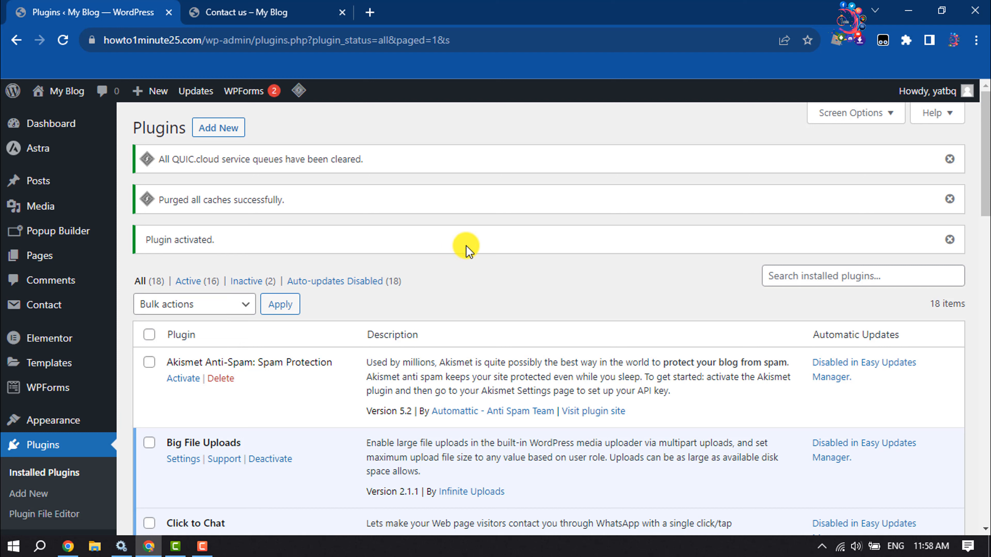
{"action": "mouse_move", "coordinate": [51, 234]}
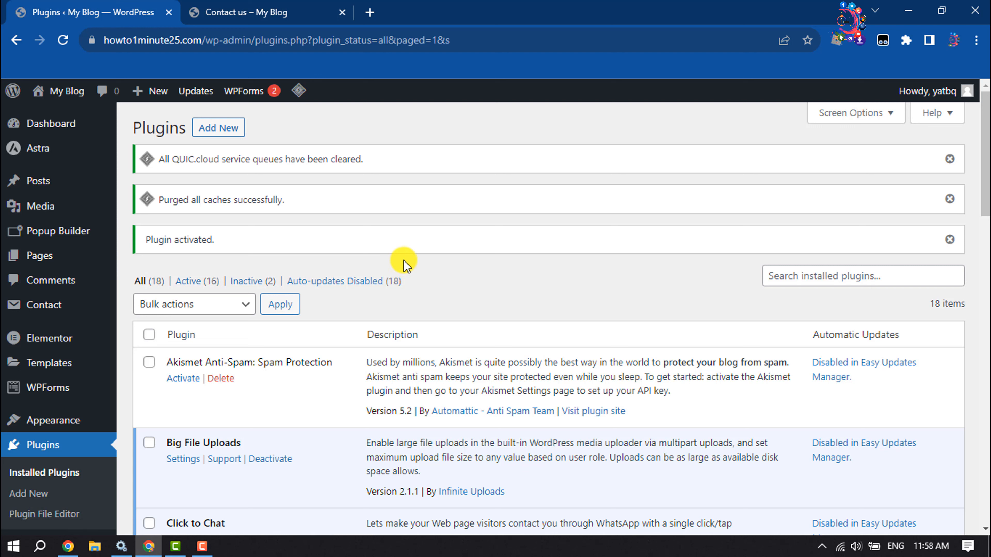
{"action": "left_click", "coordinate": [41, 308]}
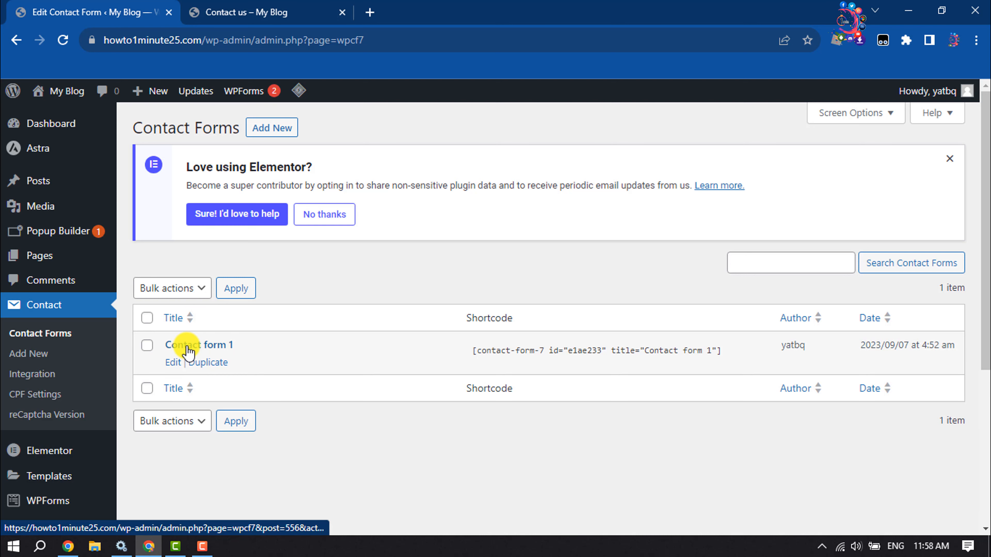
{"action": "left_click", "coordinate": [175, 362]}
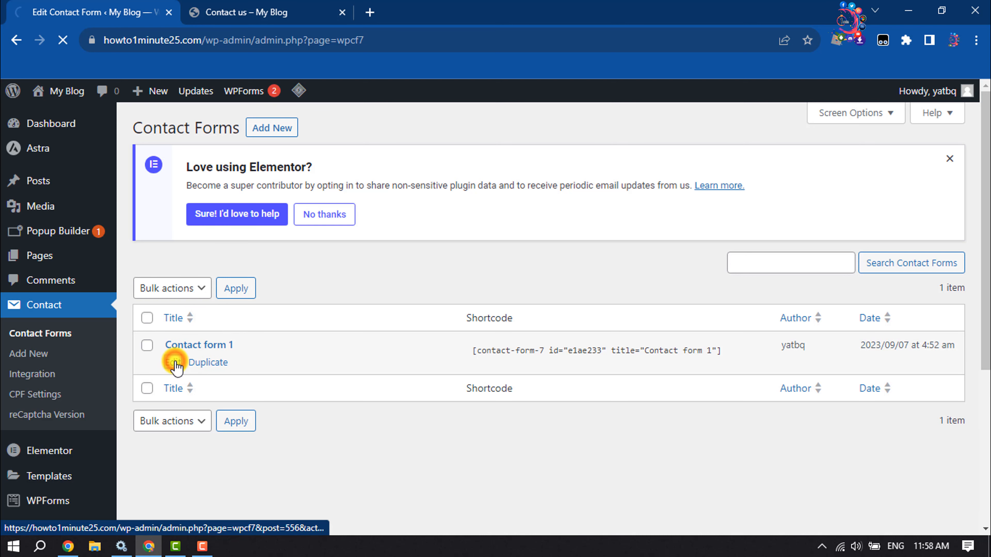
{"action": "scroll", "coordinate": [265, 188], "scroll_direction": "down", "scroll_amount": 5}
{"action": "left_click", "coordinate": [251, 224]}
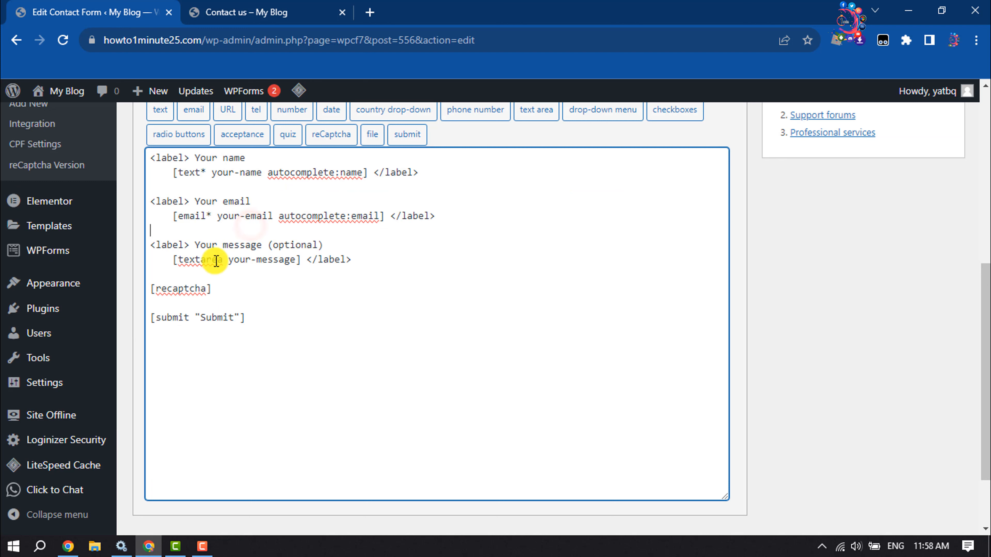
{"action": "left_click_drag", "start_coordinate": [190, 157], "coordinate": [274, 154]}
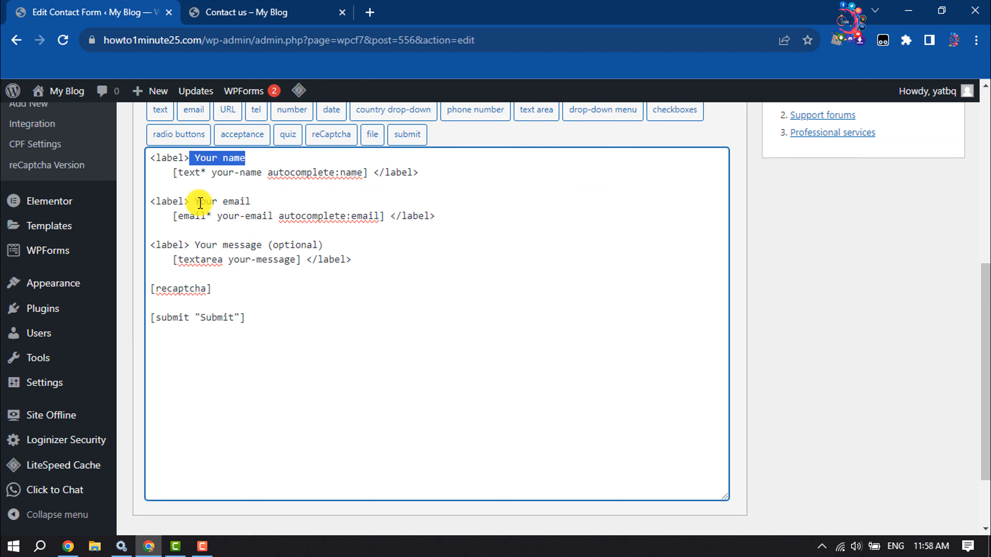
{"action": "left_click_drag", "start_coordinate": [190, 240], "coordinate": [286, 246]}
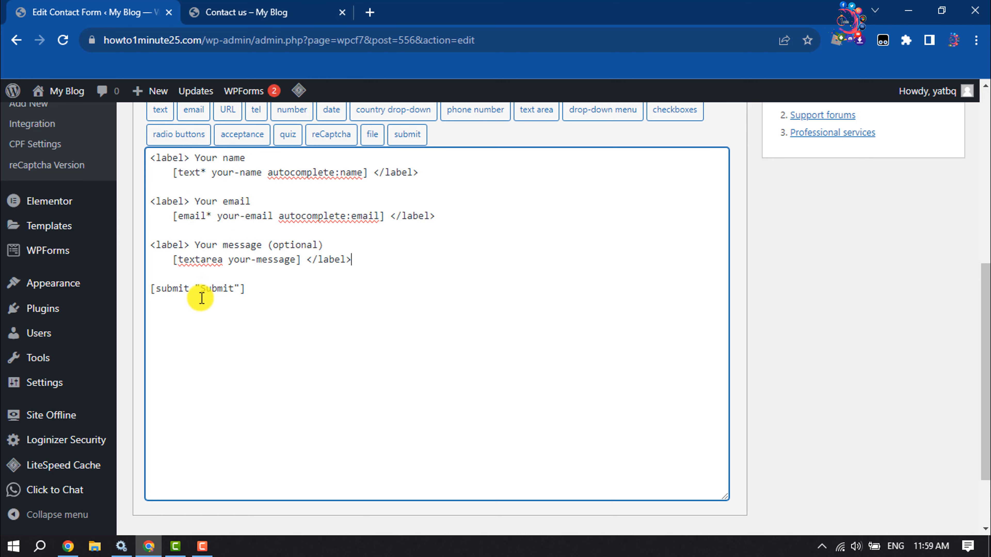
{"action": "left_click_drag", "start_coordinate": [265, 294], "coordinate": [168, 293]}
{"action": "left_click", "coordinate": [225, 309]}
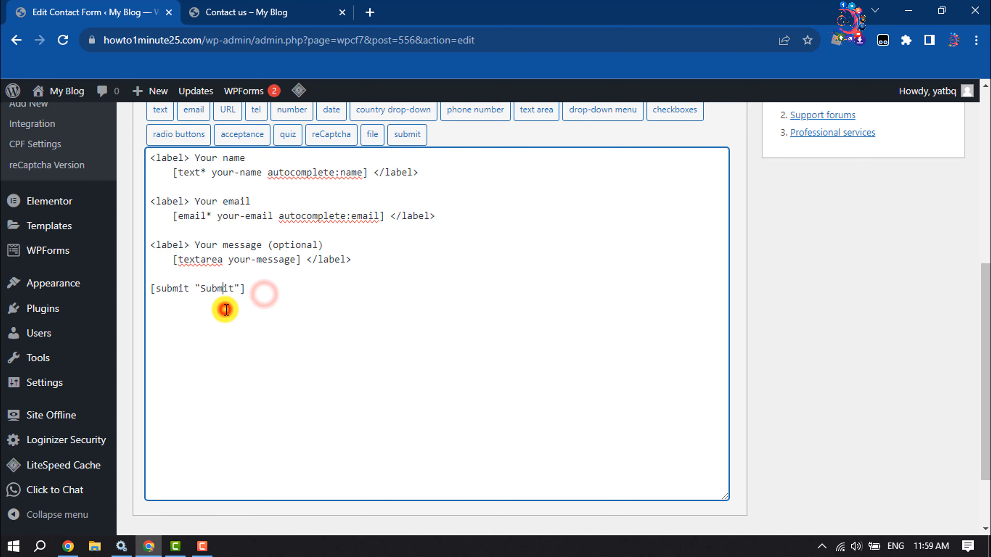
- Save the edited contact form
{"action": "scroll", "coordinate": [226, 309], "scroll_direction": "up", "scroll_amount": 2}
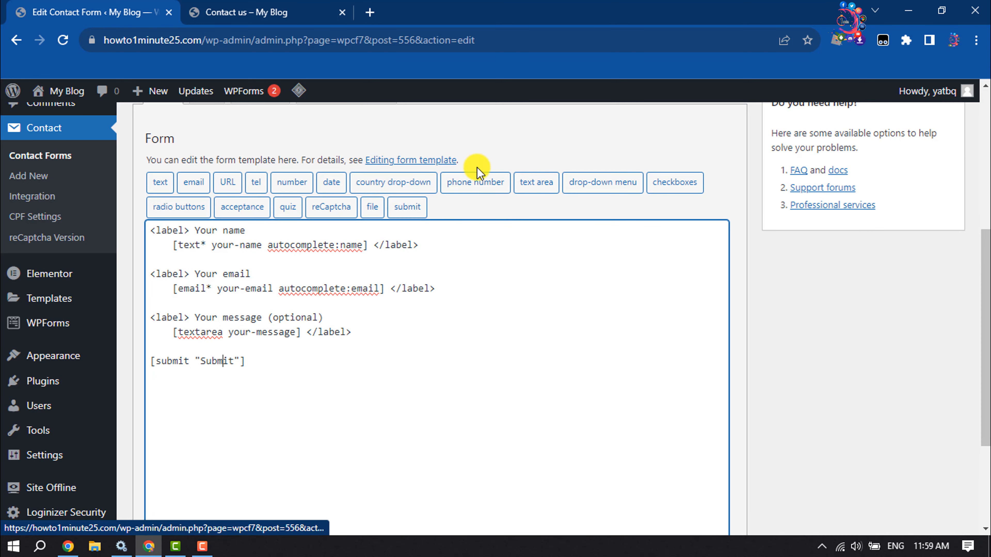
{"action": "left_click", "coordinate": [255, 355]}
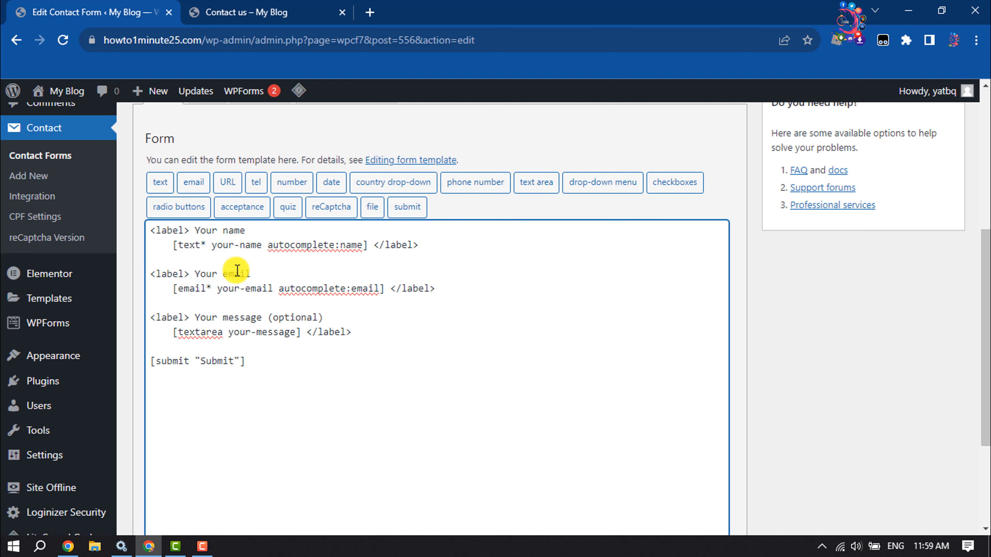
{"action": "scroll", "coordinate": [236, 269], "scroll_direction": "down", "scroll_amount": 2}
{"action": "scroll", "coordinate": [265, 196], "scroll_direction": "down", "scroll_amount": 2}
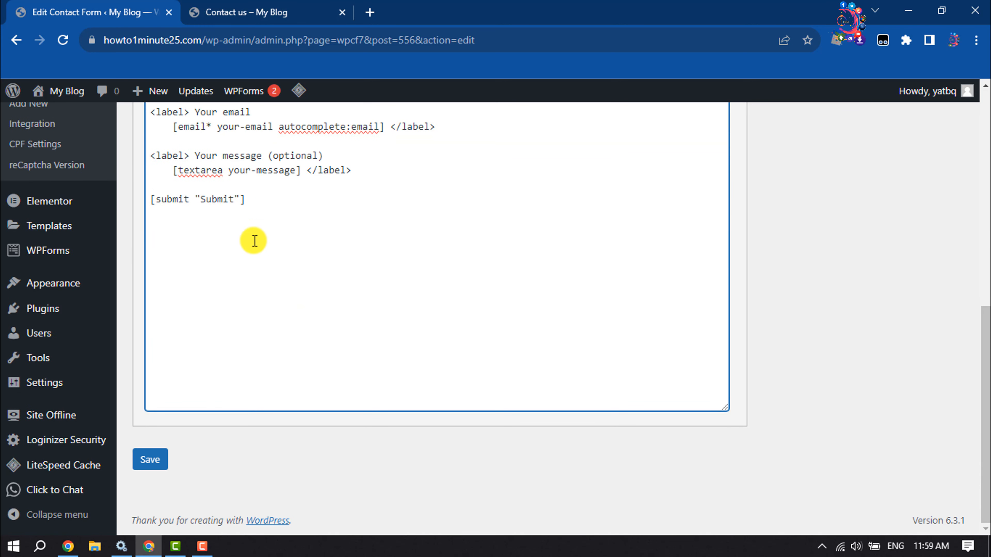
{"action": "left_click", "coordinate": [154, 464]}
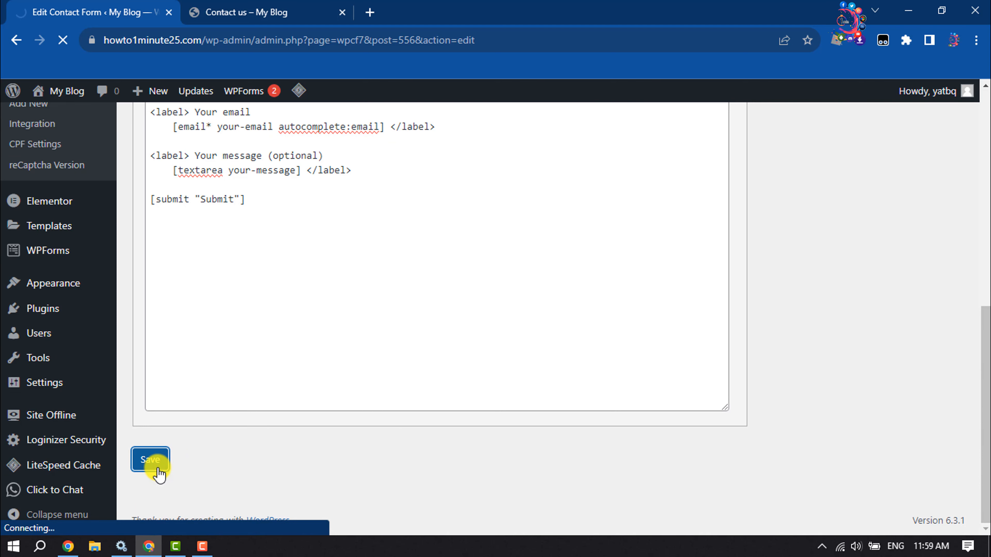
- Copy the contact form's shortcode
{"action": "scroll", "coordinate": [269, 396], "scroll_direction": "down", "scroll_amount": 2}
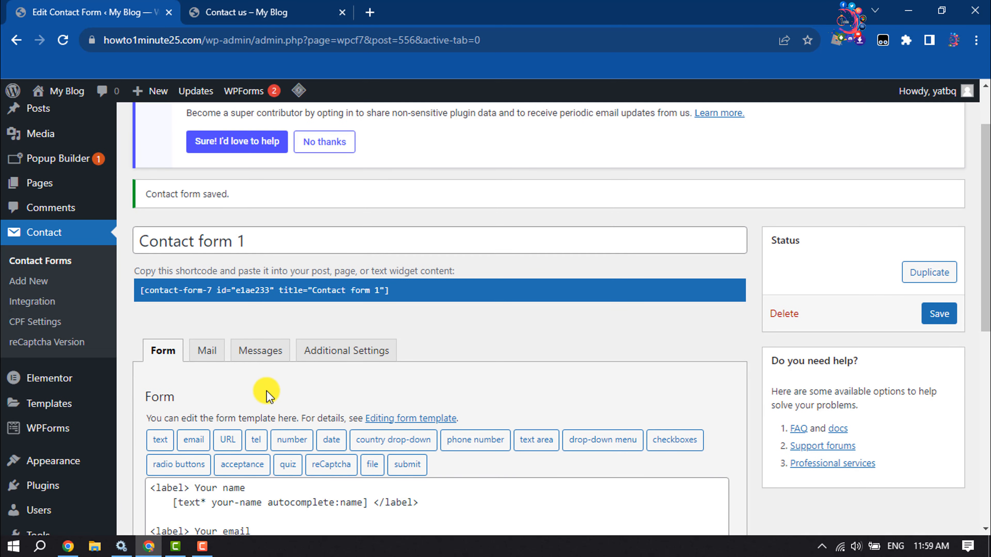
{"action": "left_click", "coordinate": [342, 292]}
{"action": "key", "text": "ctrl+c"}
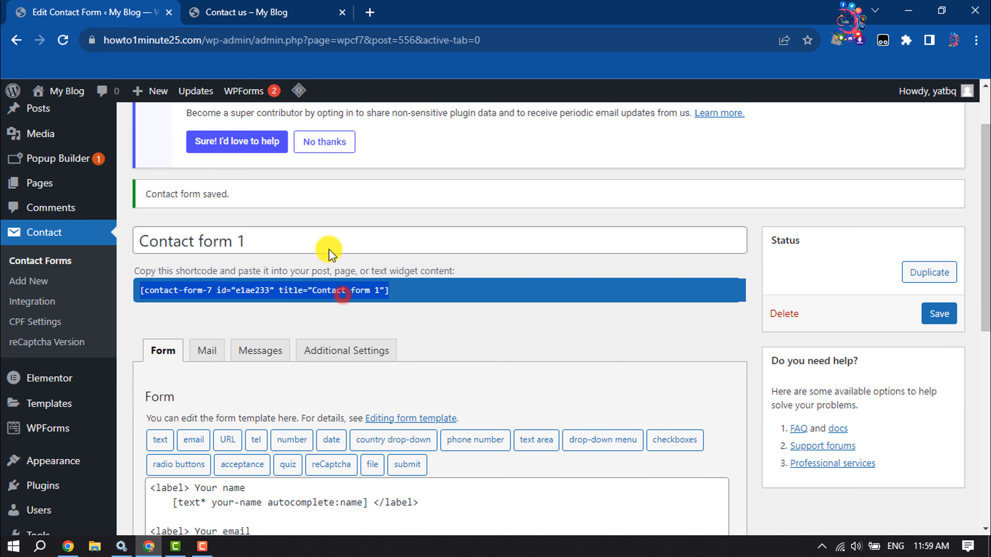
{"action": "right_click", "coordinate": [257, 291]}
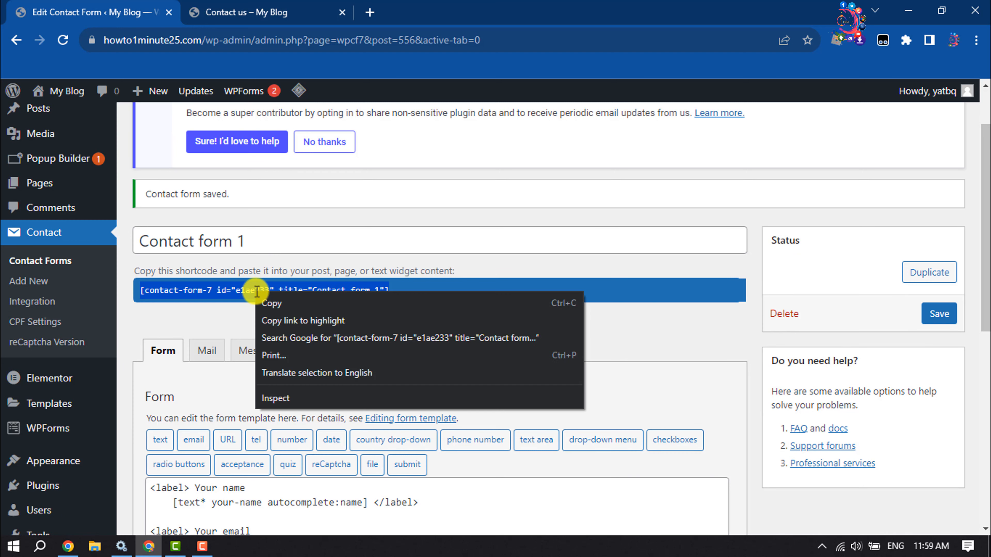
{"action": "left_click", "coordinate": [286, 303]}
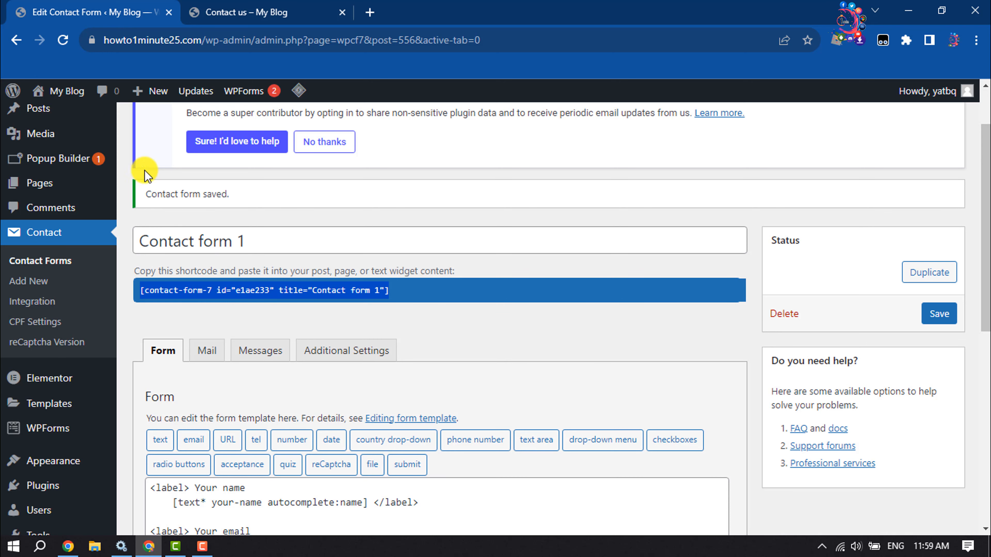
- Create a new HTML popup in Popup Builder and title it CONTACT US
{"action": "scroll", "coordinate": [336, 364], "scroll_direction": "down", "scroll_amount": 5}
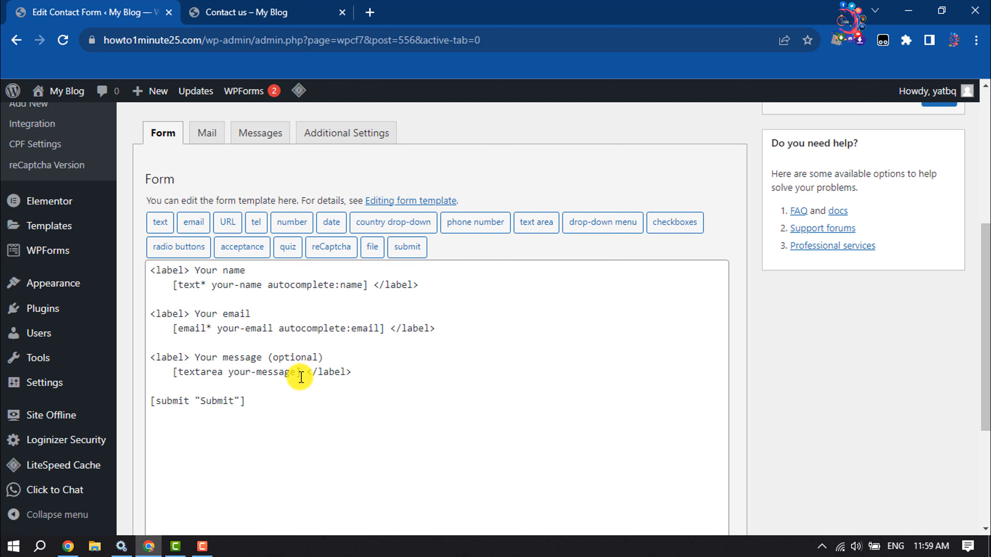
{"action": "scroll", "coordinate": [301, 377], "scroll_direction": "up", "scroll_amount": 7}
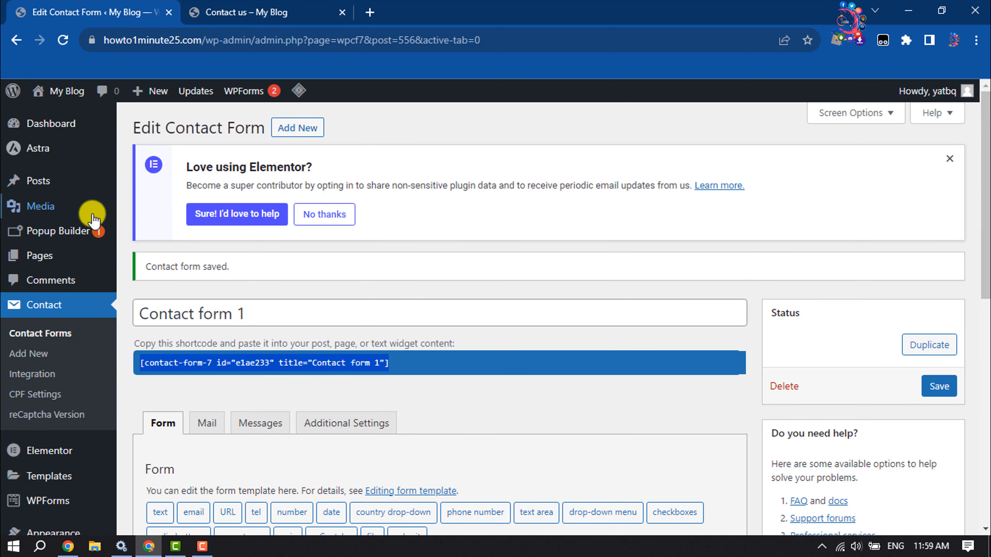
{"action": "left_click", "coordinate": [52, 237]}
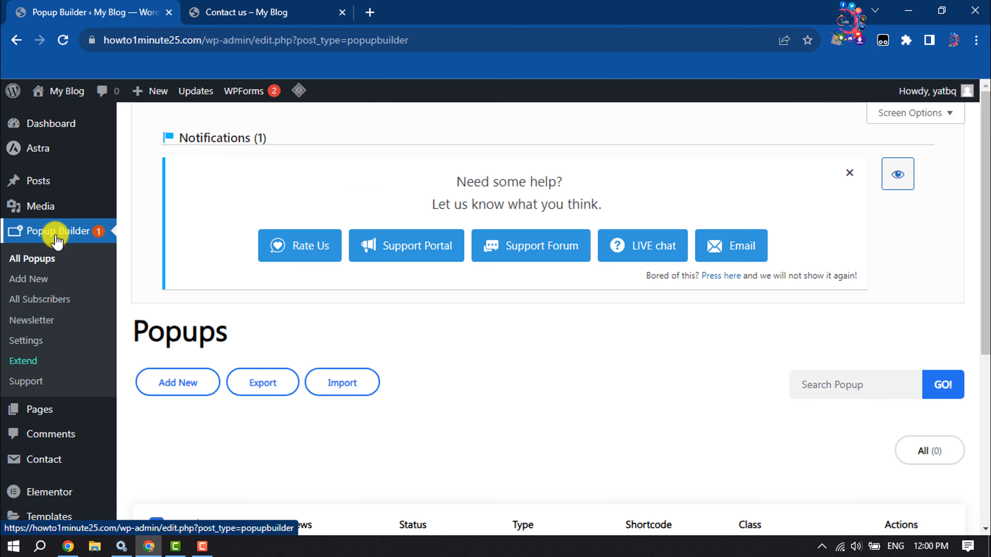
{"action": "left_click", "coordinate": [186, 394]}
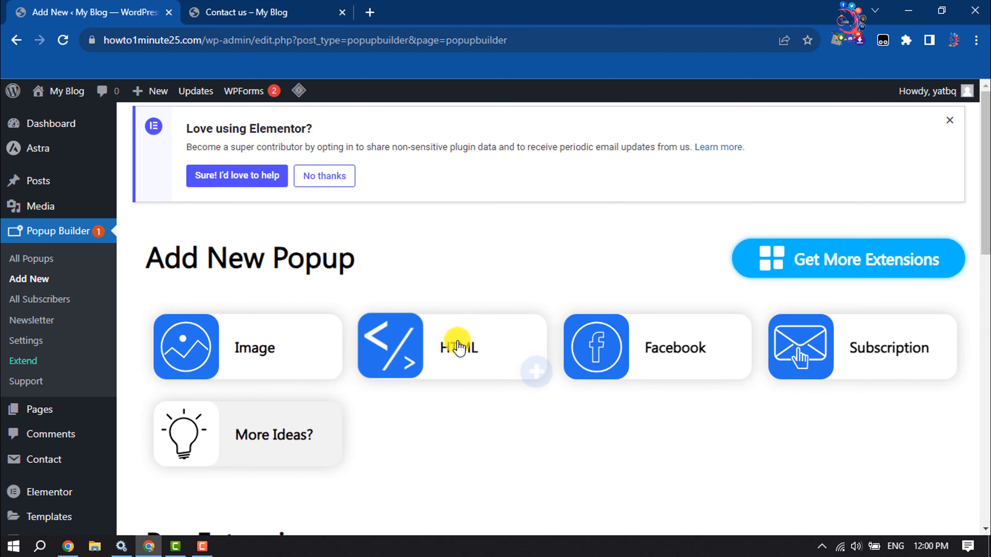
{"action": "left_click", "coordinate": [532, 379]}
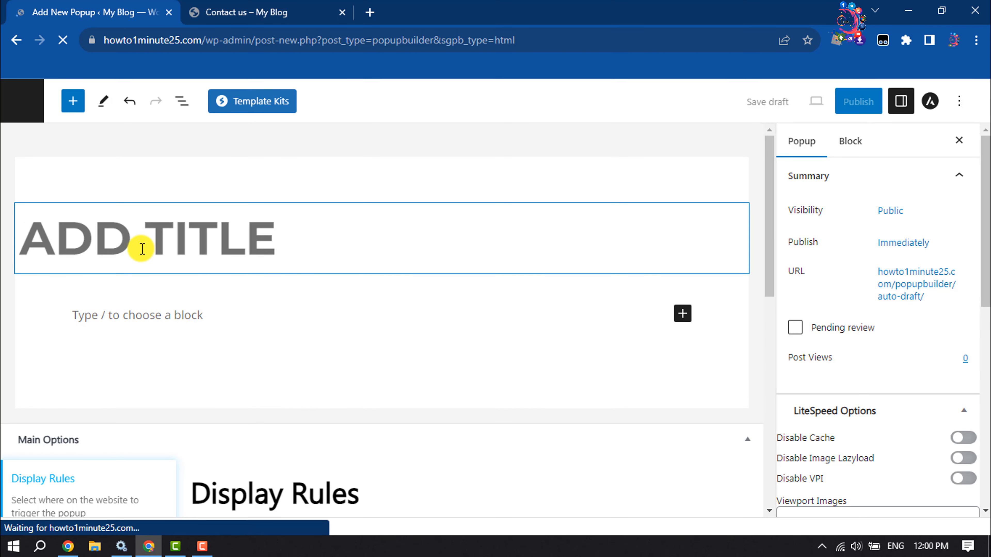
{"action": "left_click", "coordinate": [141, 248]}
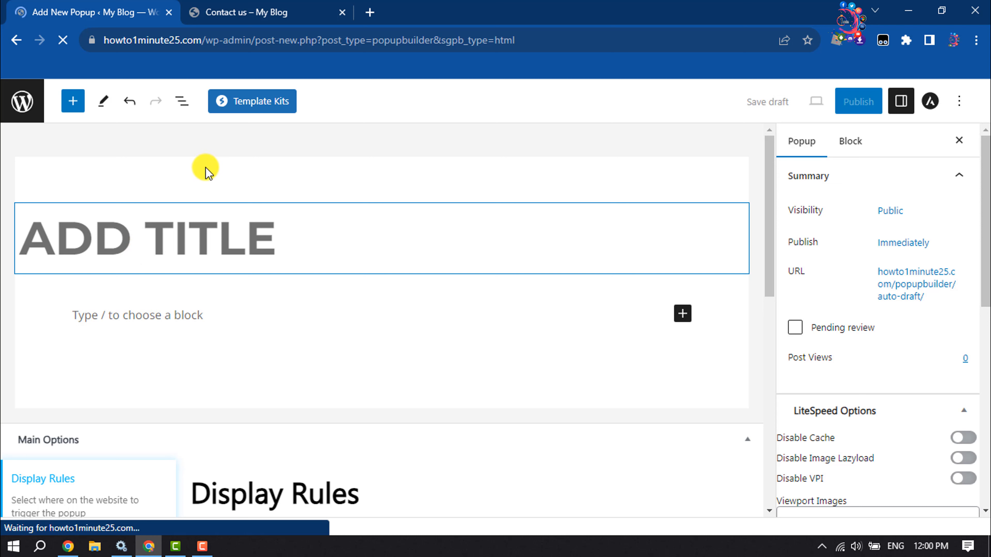
{"action": "type", "text": "CONTQ"}
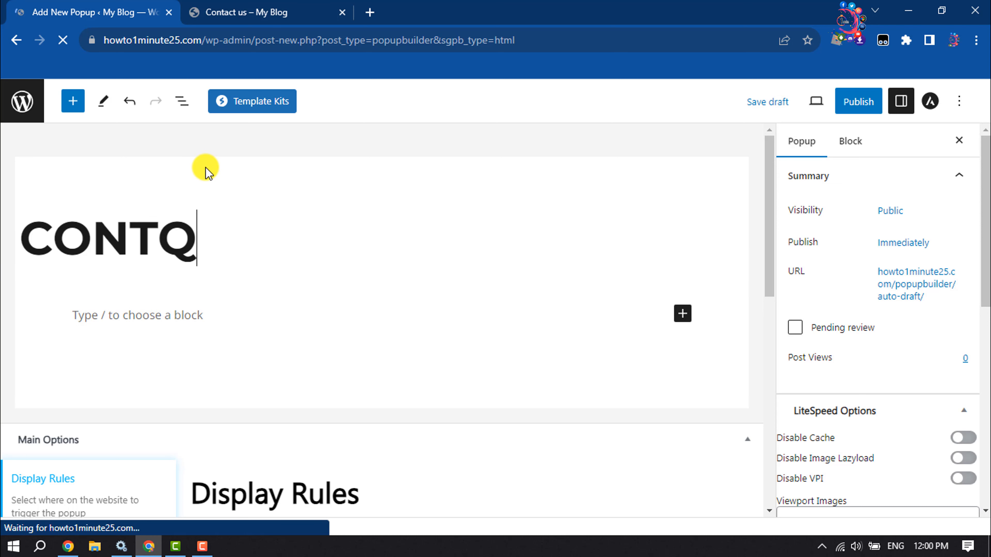
{"action": "key", "text": "BackSpace"}
{"action": "type", "text": "ACT US"}
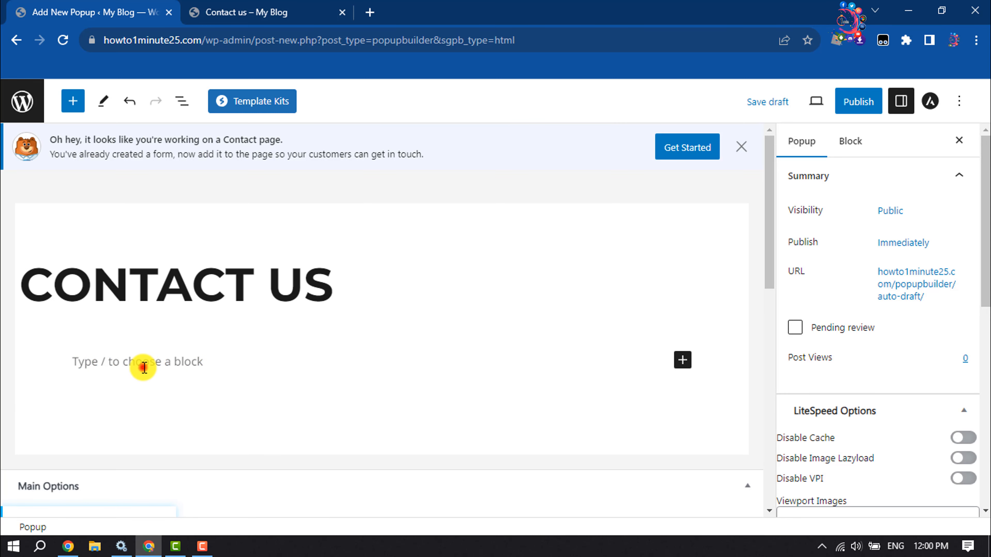
- Paste the contact form shortcode into the popup's body and publish the popup
{"action": "left_click", "coordinate": [142, 367]}
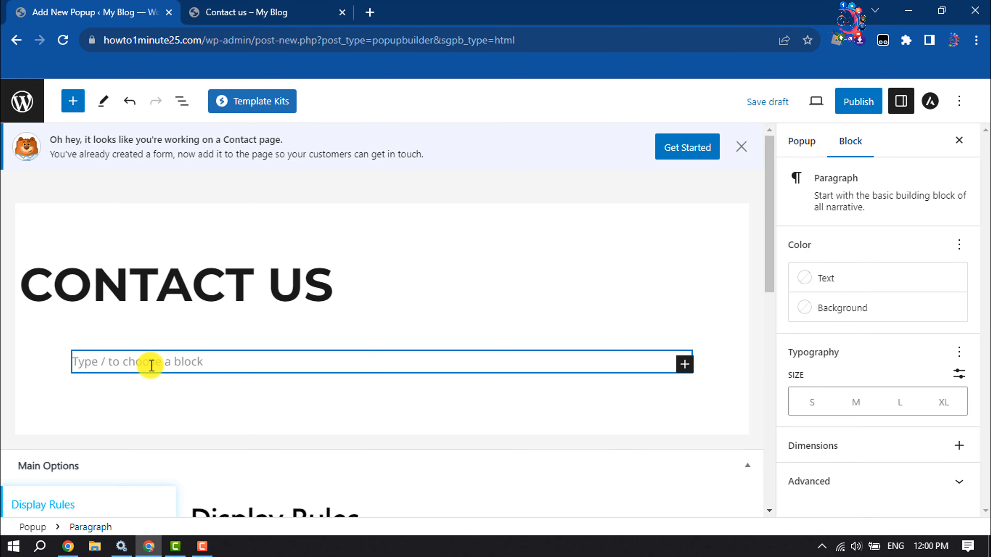
{"action": "key", "text": "ctrl+v"}
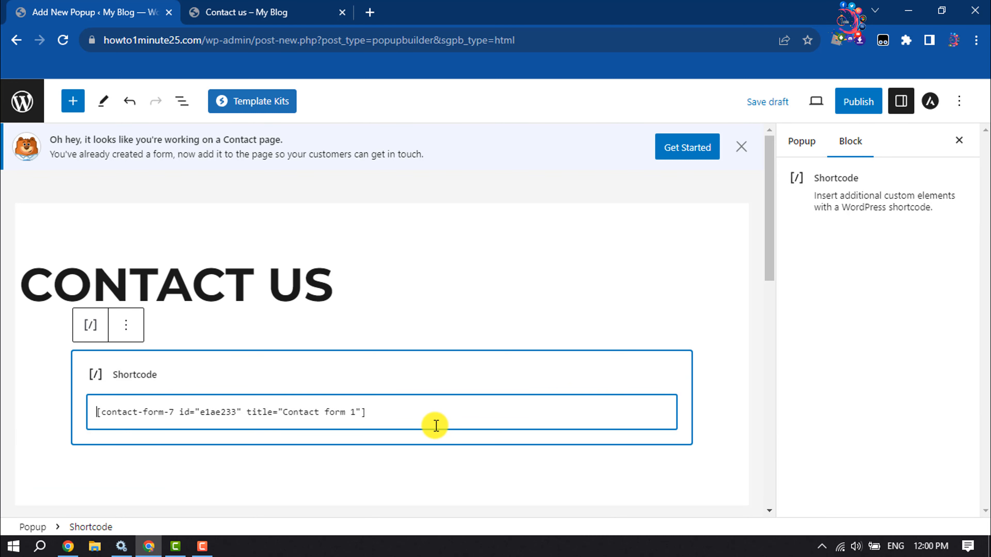
{"action": "left_click", "coordinate": [865, 110]}
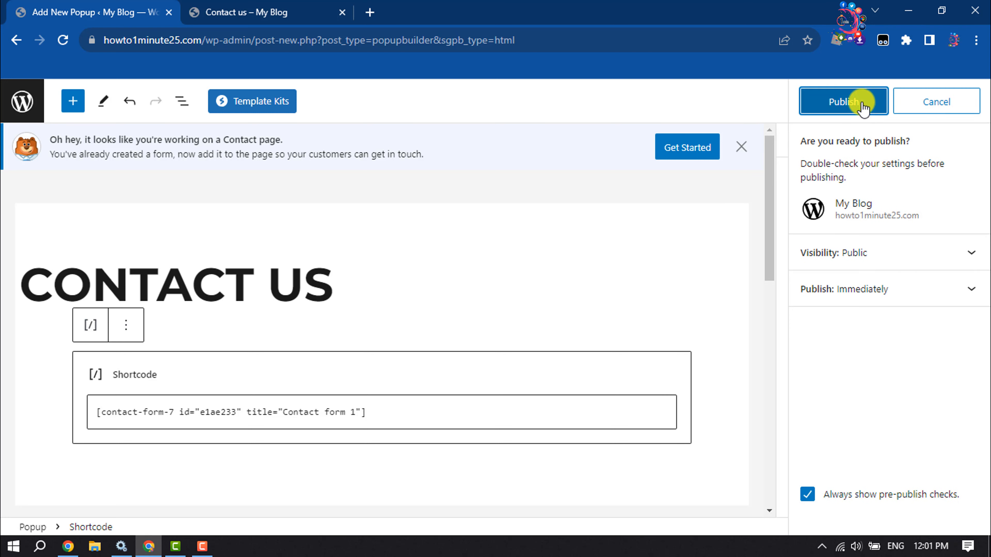
{"action": "left_click", "coordinate": [862, 108]}
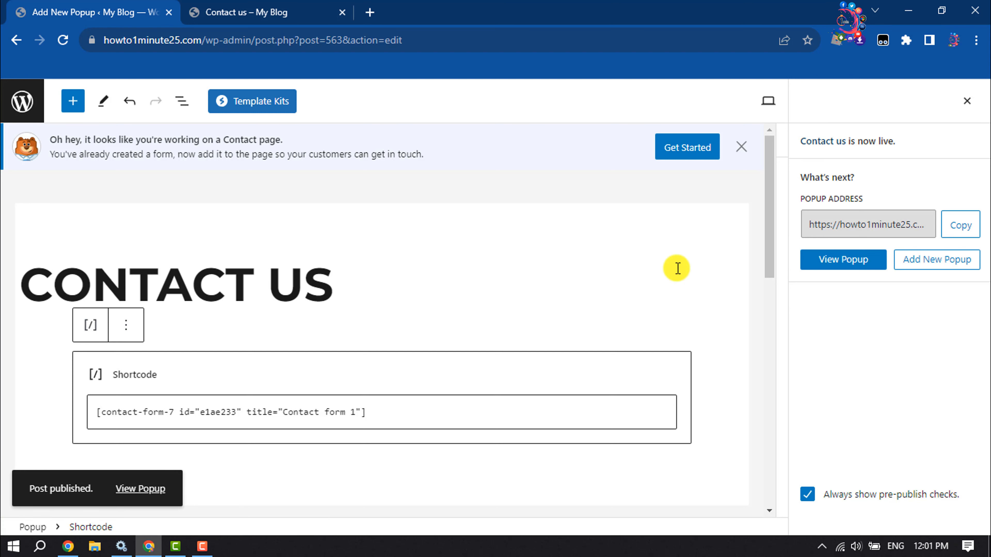
- Review the popup's display rule options and its Conditions and Design settings
{"action": "scroll", "coordinate": [400, 251], "scroll_direction": "down", "scroll_amount": 5}
{"action": "scroll", "coordinate": [401, 251], "scroll_direction": "down", "scroll_amount": 10}
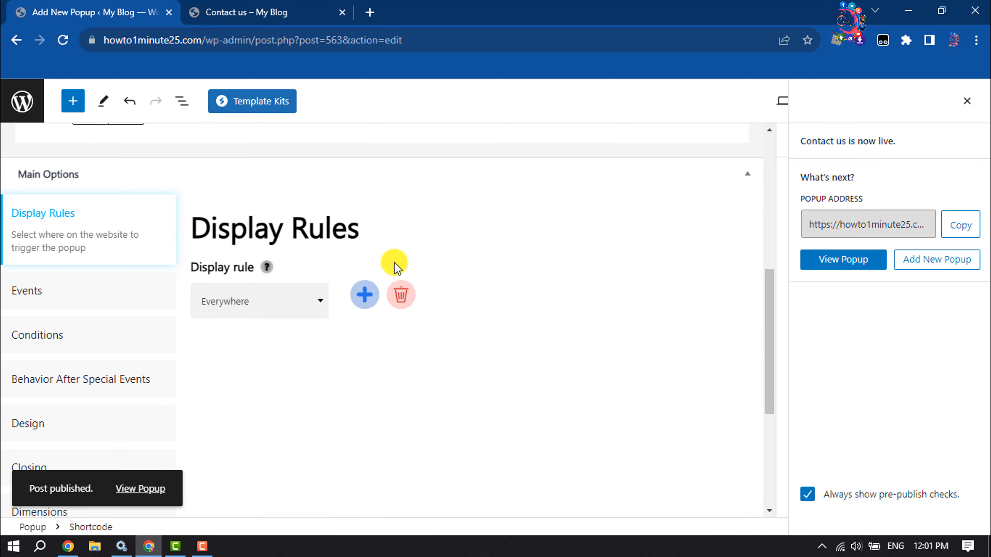
{"action": "scroll", "coordinate": [367, 327], "scroll_direction": "up", "scroll_amount": 7}
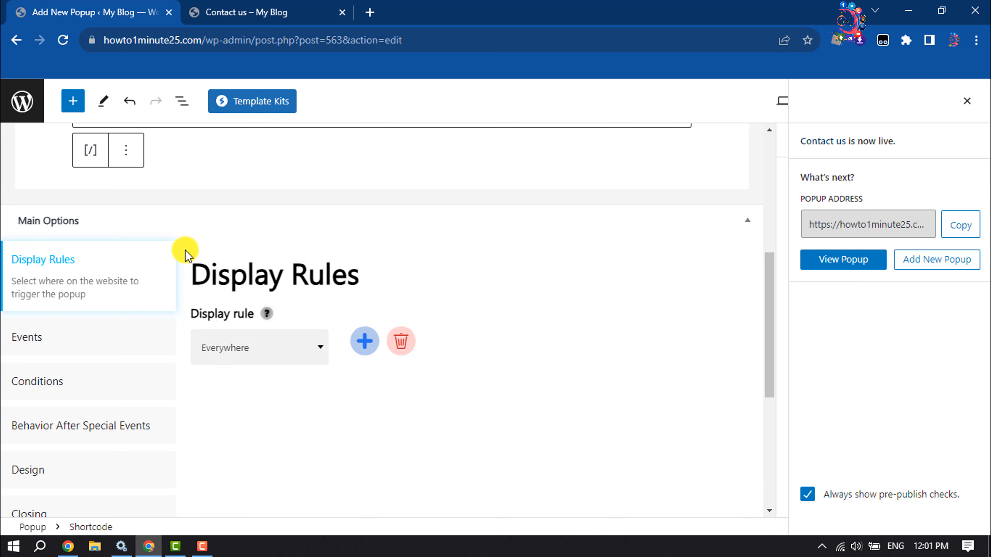
{"action": "left_click", "coordinate": [250, 349]}
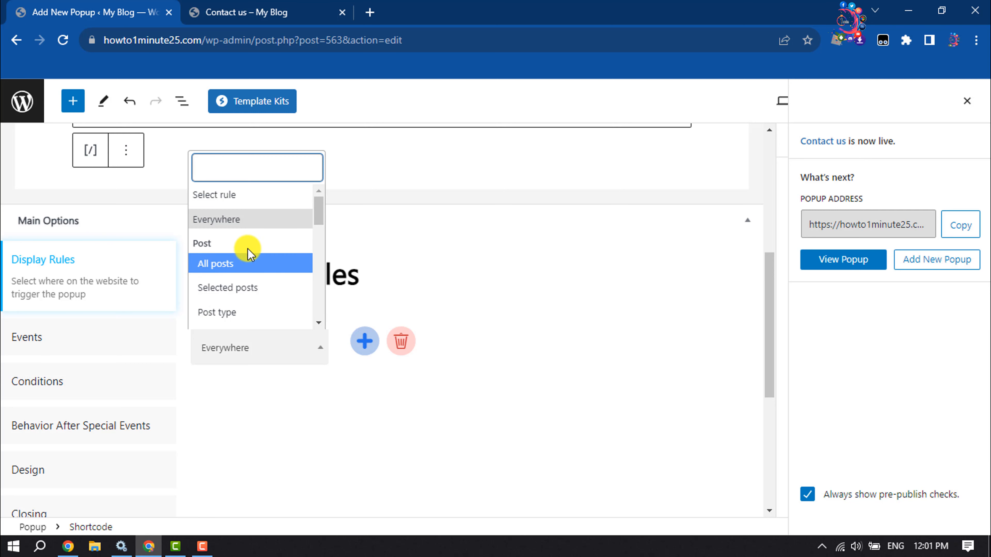
{"action": "scroll", "coordinate": [242, 312], "scroll_direction": "down", "scroll_amount": 2}
{"action": "scroll", "coordinate": [261, 290], "scroll_direction": "down", "scroll_amount": 3}
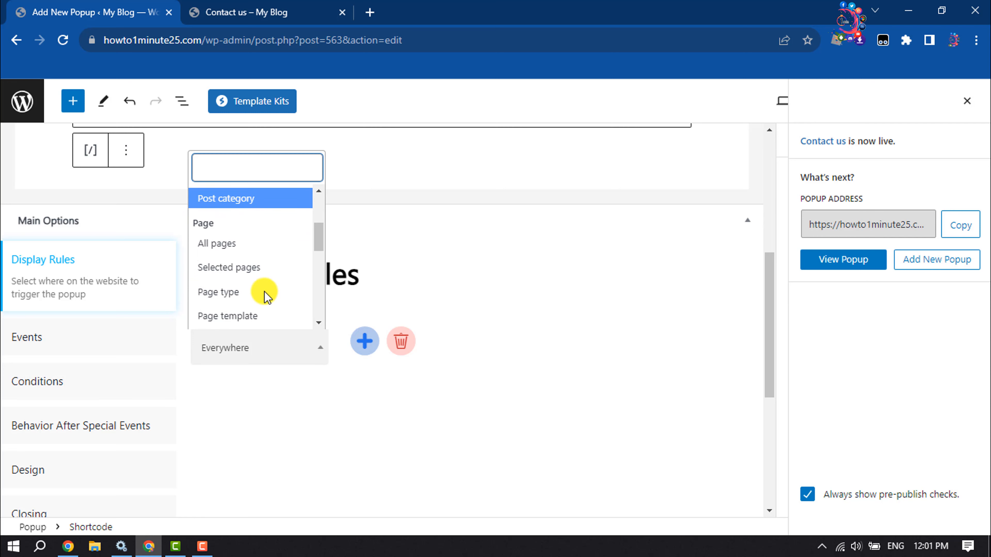
{"action": "scroll", "coordinate": [273, 277], "scroll_direction": "up", "scroll_amount": 3}
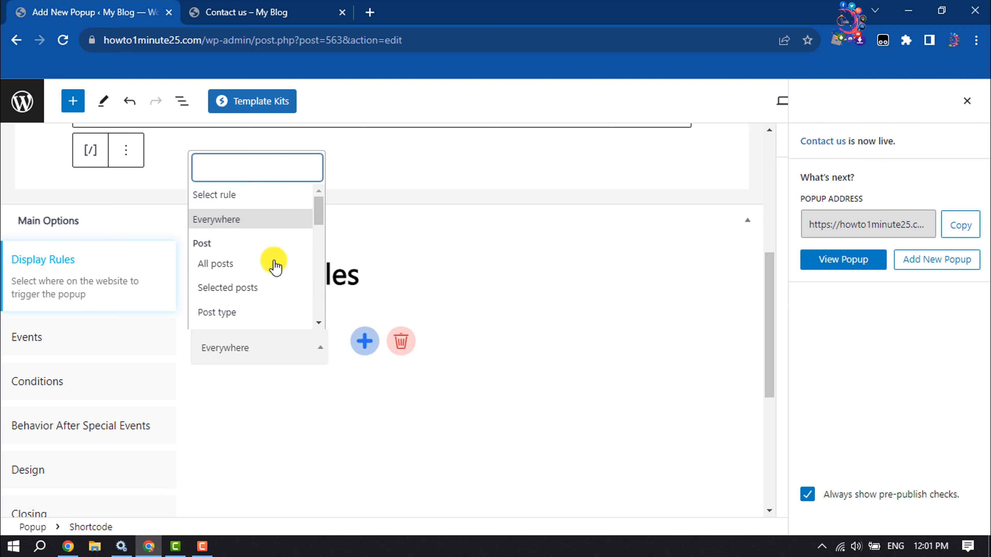
{"action": "left_click", "coordinate": [220, 223]}
{"action": "scroll", "coordinate": [398, 260], "scroll_direction": "down", "scroll_amount": 6}
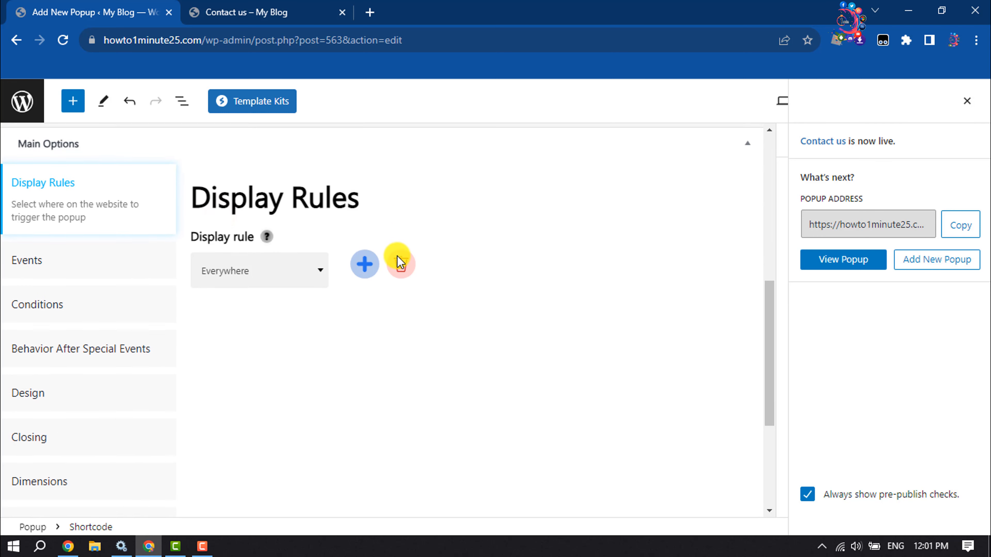
{"action": "scroll", "coordinate": [398, 259], "scroll_direction": "up", "scroll_amount": 4}
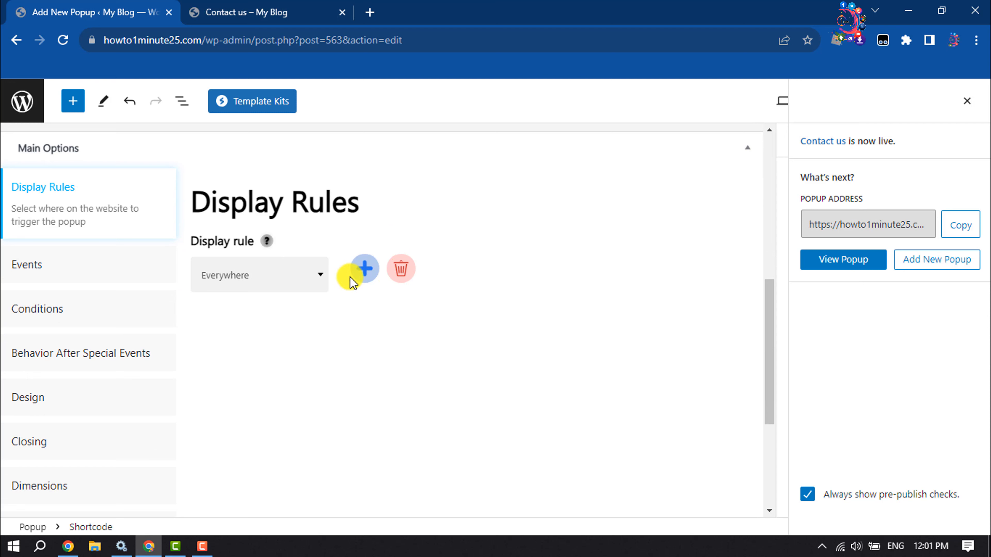
{"action": "left_click", "coordinate": [47, 312]}
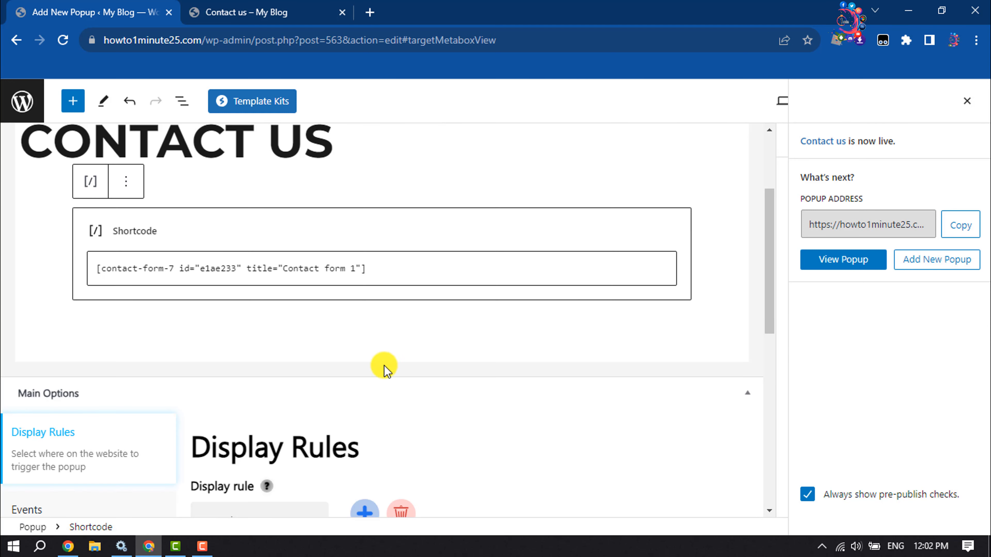
{"action": "scroll", "coordinate": [384, 370], "scroll_direction": "down", "scroll_amount": 4}
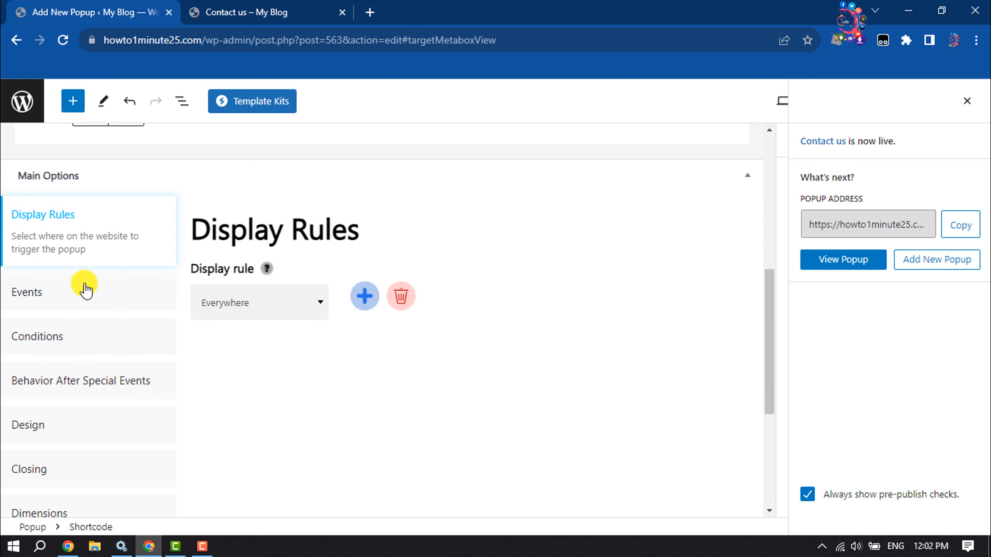
{"action": "left_click", "coordinate": [38, 429]}
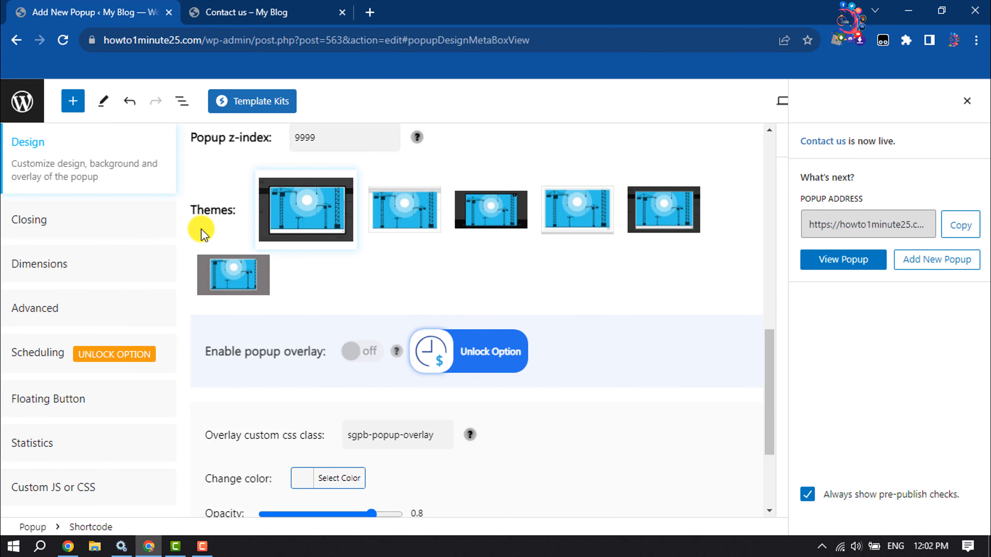
{"action": "scroll", "coordinate": [552, 217], "scroll_direction": "down", "scroll_amount": 4}
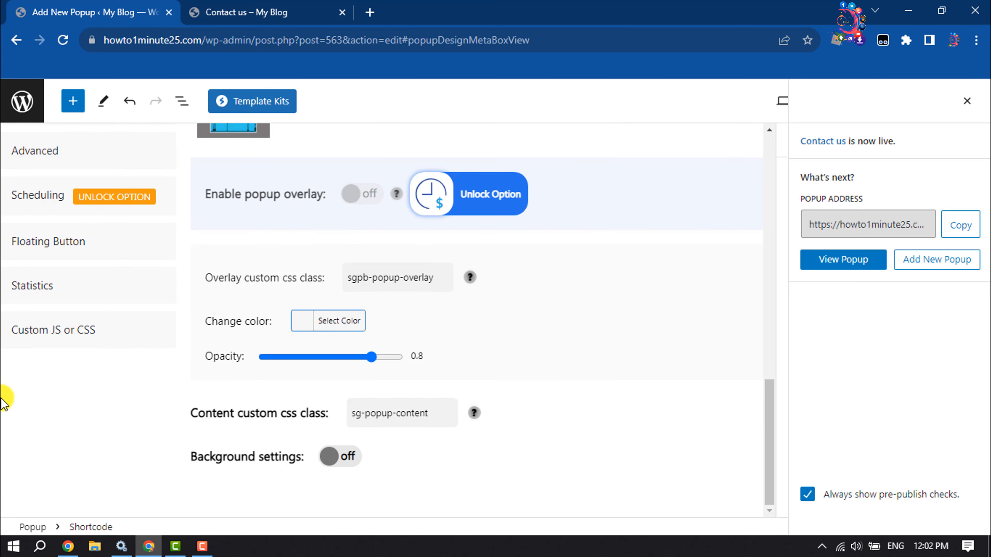
{"action": "scroll", "coordinate": [76, 395], "scroll_direction": "up", "scroll_amount": 5}
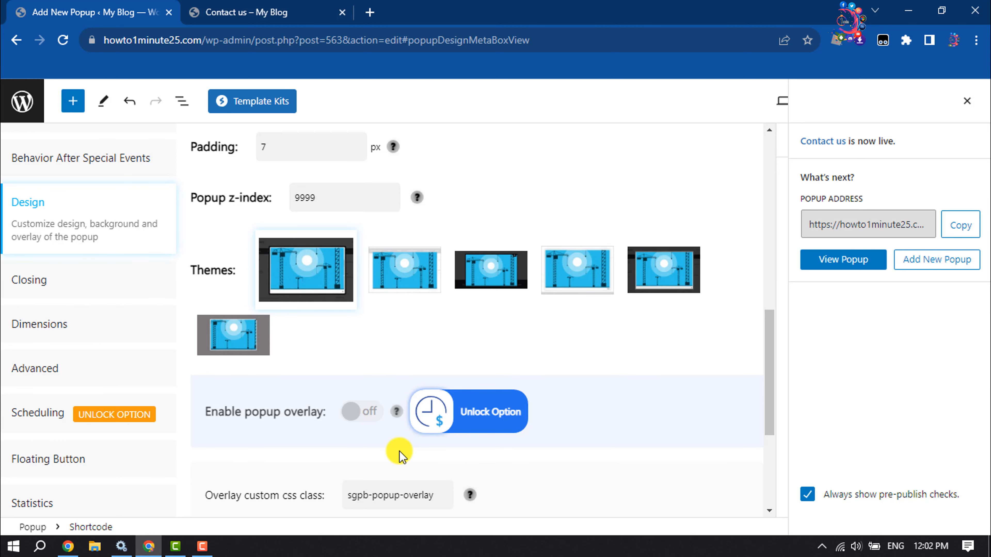
{"action": "scroll", "coordinate": [230, 408], "scroll_direction": "up", "scroll_amount": 15}
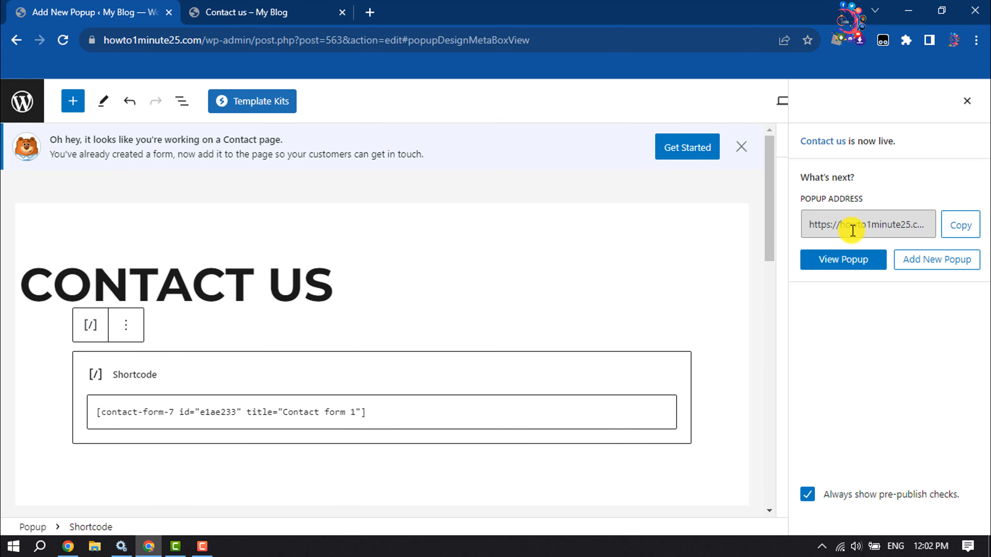
- Open the live site's home page in a new browser tab
{"action": "left_click", "coordinate": [860, 266]}
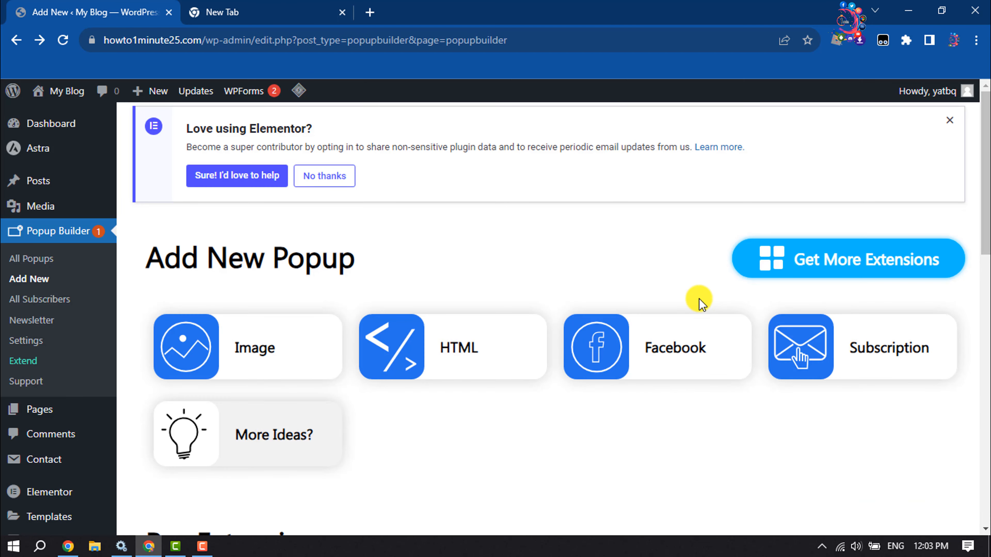
{"action": "mouse_move", "coordinate": [63, 97]}
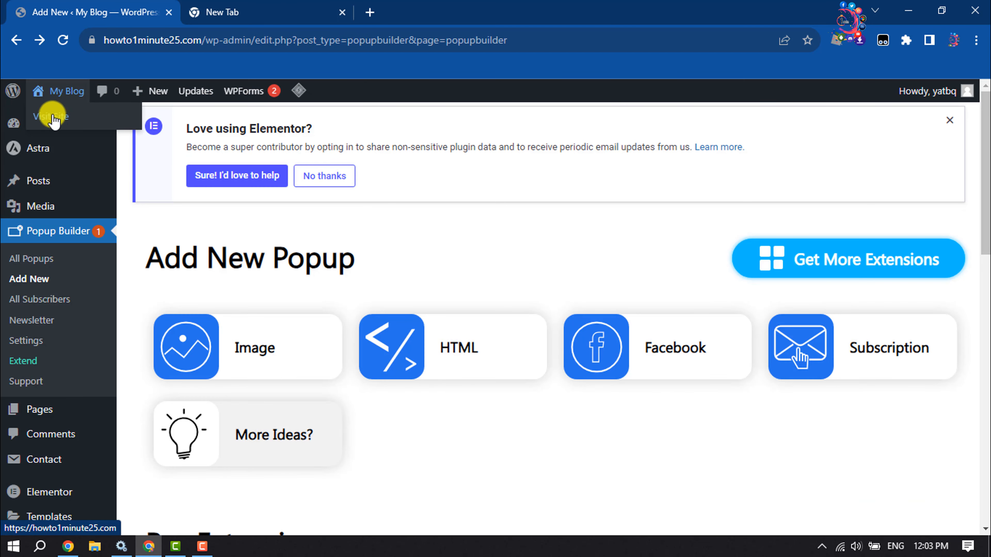
{"action": "right_click", "coordinate": [106, 116]}
{"action": "left_click", "coordinate": [117, 125]}
{"action": "left_click", "coordinate": [288, 6]}
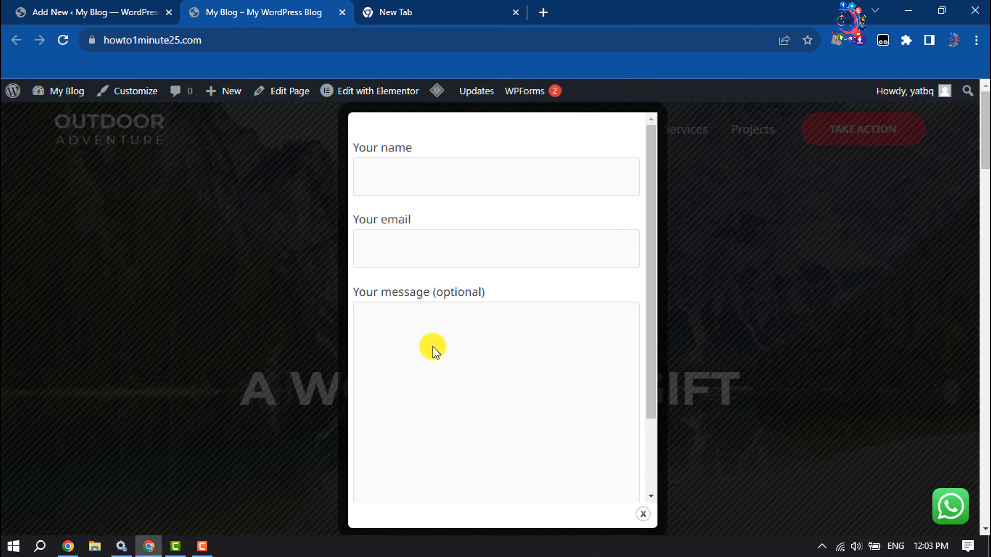
- Examine the contact form popup on the home page, trying its fields, then close it
{"action": "scroll", "coordinate": [436, 336], "scroll_direction": "down", "scroll_amount": 2}
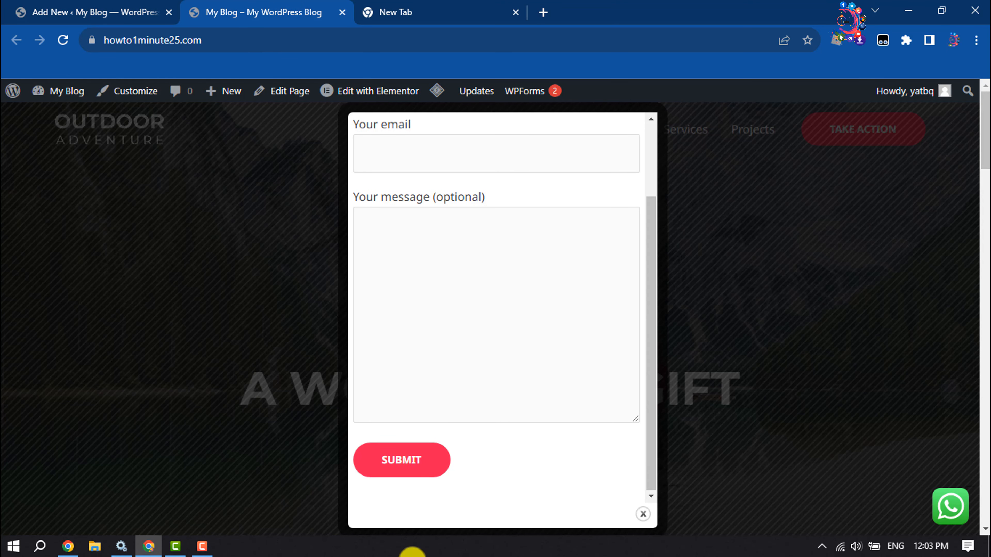
{"action": "scroll", "coordinate": [422, 320], "scroll_direction": "up", "scroll_amount": 2}
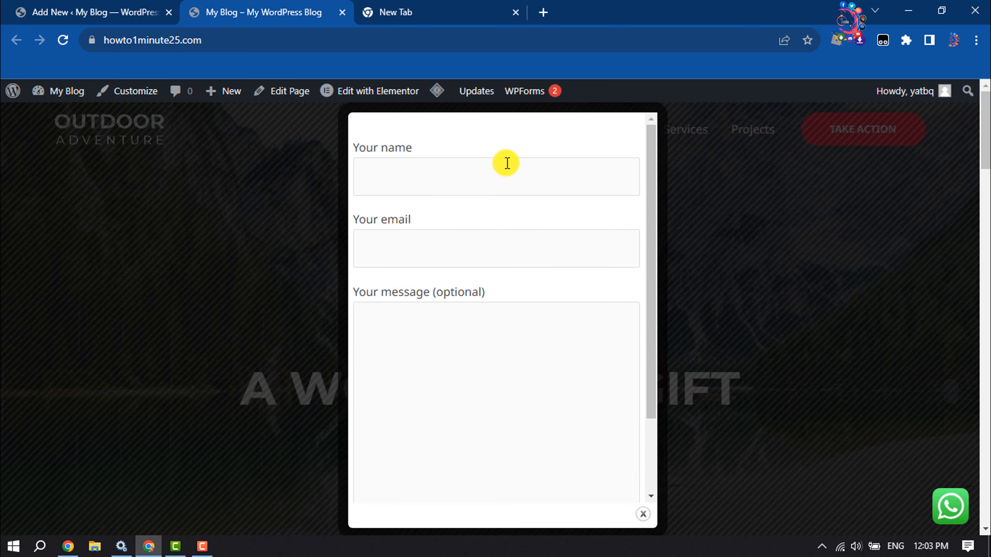
{"action": "scroll", "coordinate": [489, 331], "scroll_direction": "down", "scroll_amount": 2}
{"action": "scroll", "coordinate": [478, 488], "scroll_direction": "up", "scroll_amount": 2}
{"action": "scroll", "coordinate": [526, 485], "scroll_direction": "down", "scroll_amount": 2}
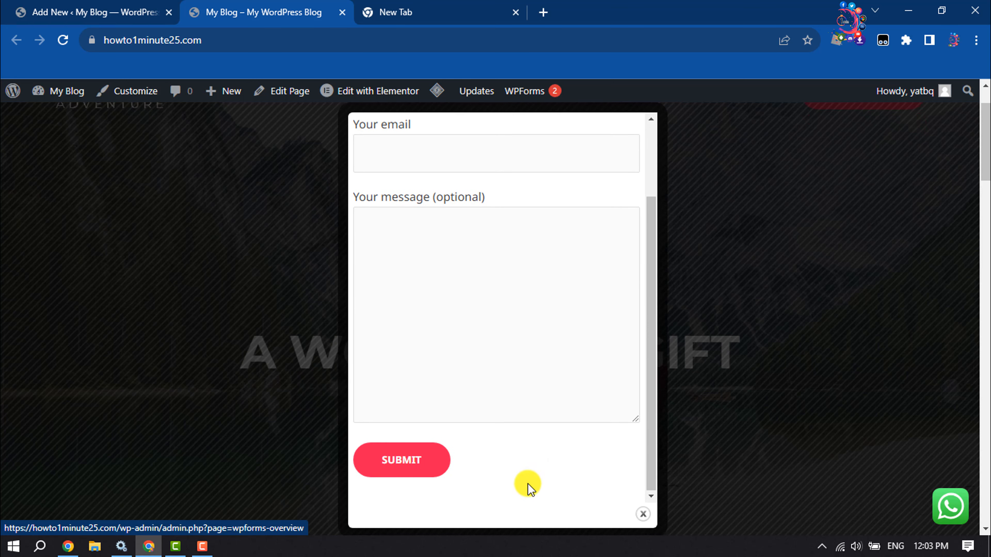
{"action": "scroll", "coordinate": [526, 432], "scroll_direction": "up", "scroll_amount": 2}
{"action": "left_click", "coordinate": [439, 168]}
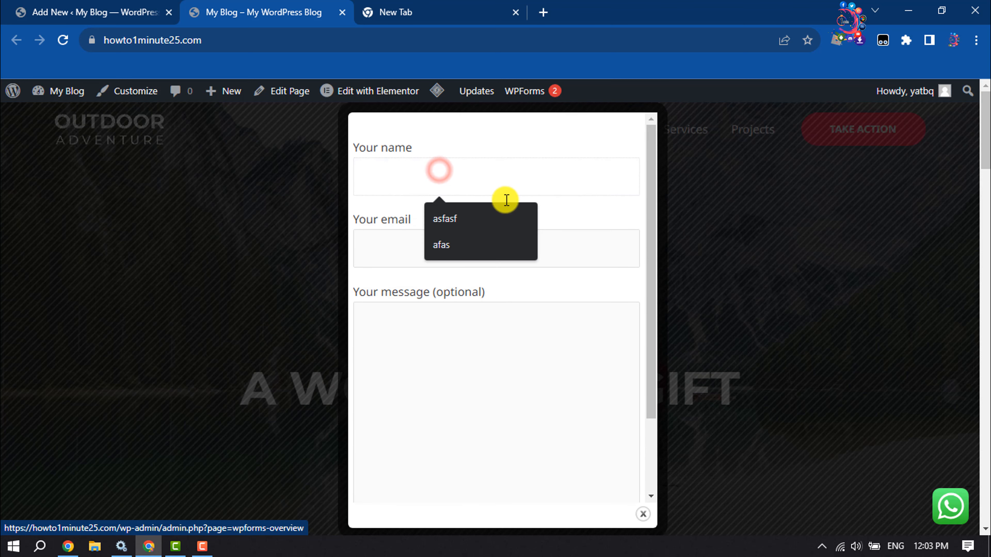
{"action": "left_click", "coordinate": [383, 244]}
{"action": "left_click", "coordinate": [420, 379]}
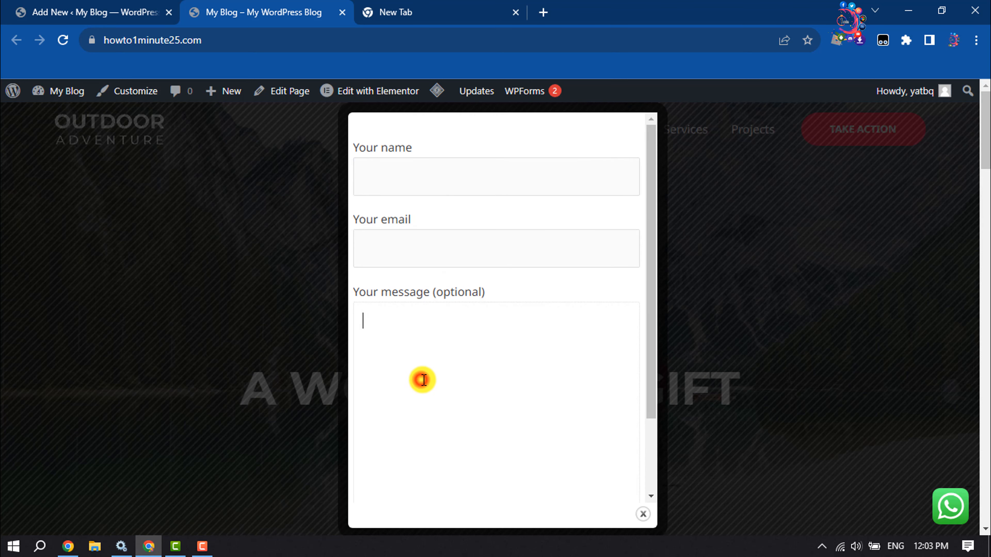
{"action": "scroll", "coordinate": [443, 429], "scroll_direction": "down", "scroll_amount": 2}
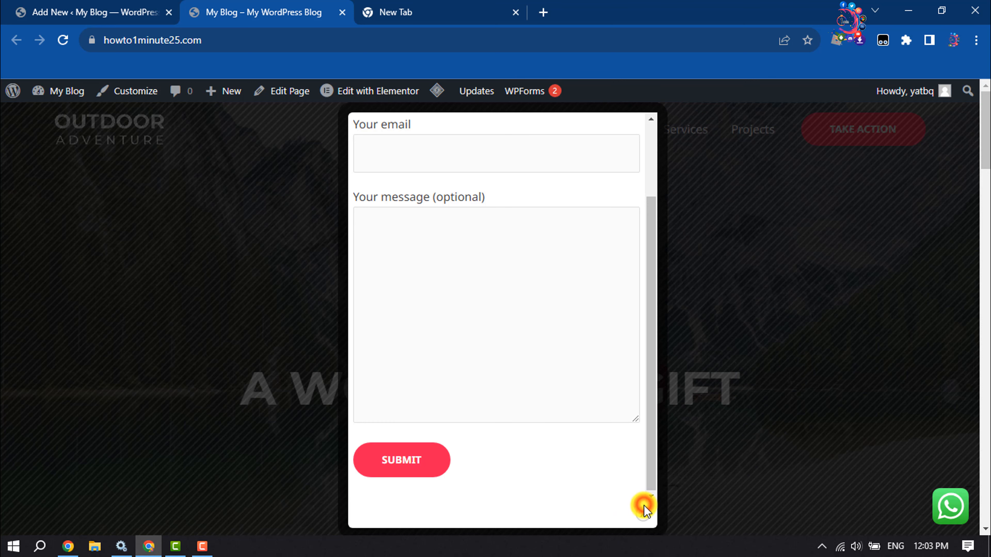
{"action": "left_click", "coordinate": [643, 514]}
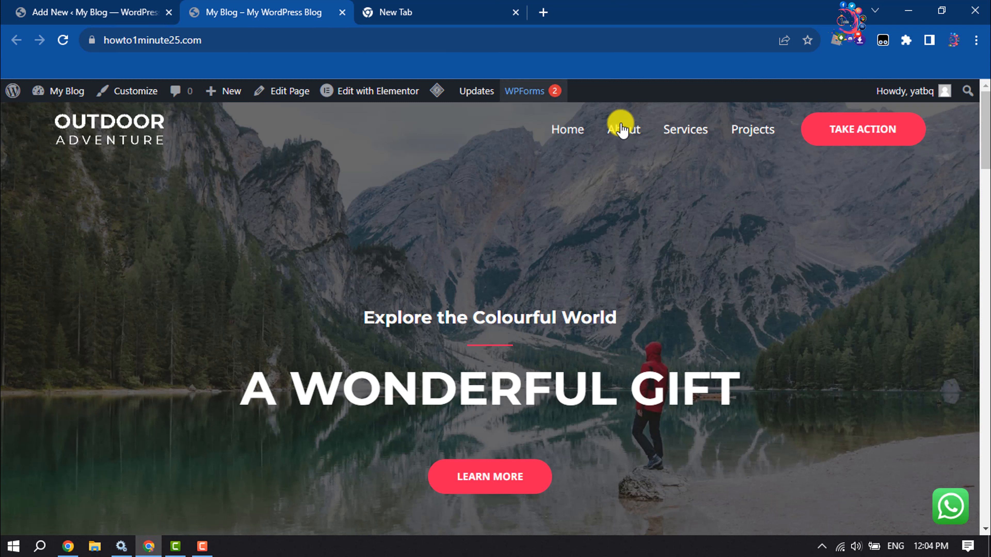
- Open the About page and check that the contact form popup appears there
{"action": "left_click", "coordinate": [640, 132]}
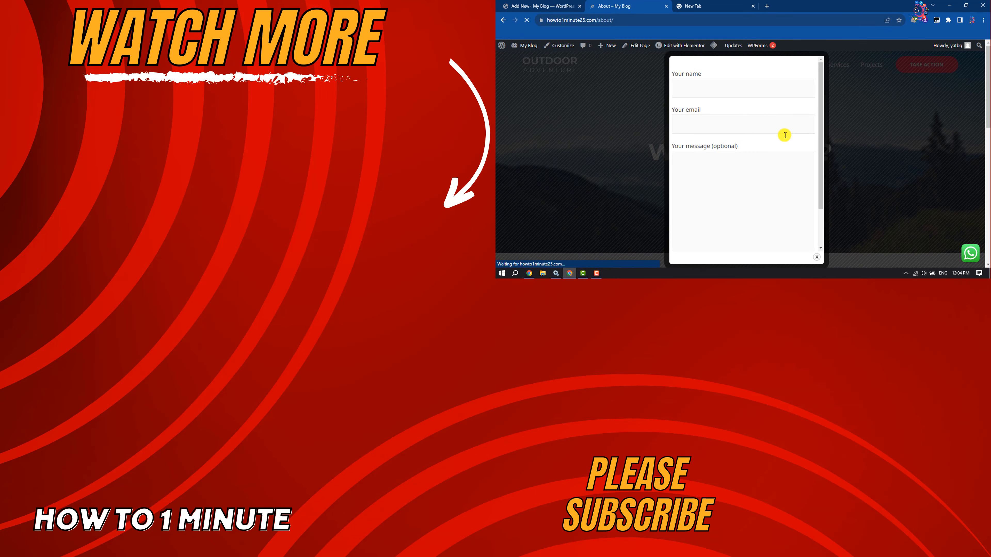
{"action": "scroll", "coordinate": [764, 177], "scroll_direction": "down", "scroll_amount": 3}
{"action": "scroll", "coordinate": [780, 187], "scroll_direction": "up", "scroll_amount": 3}
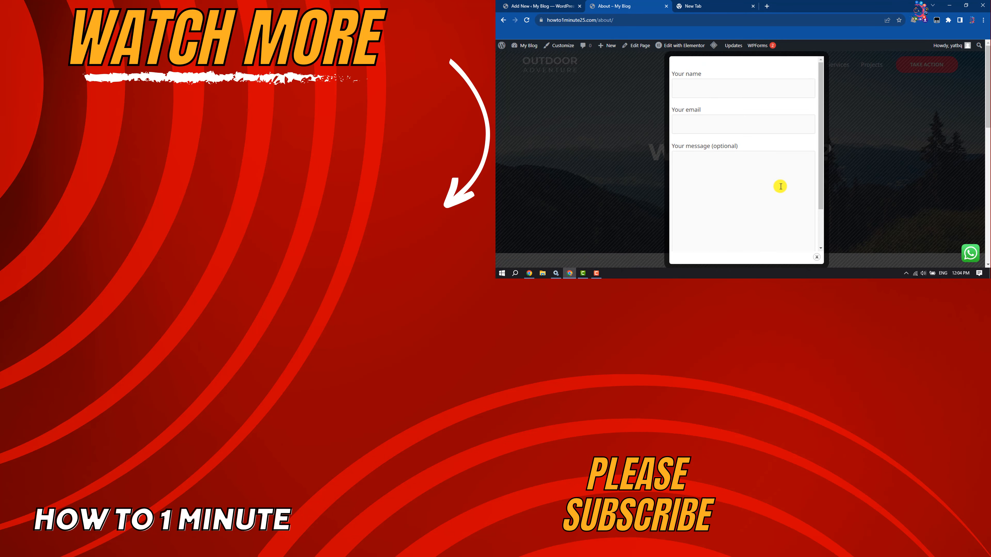